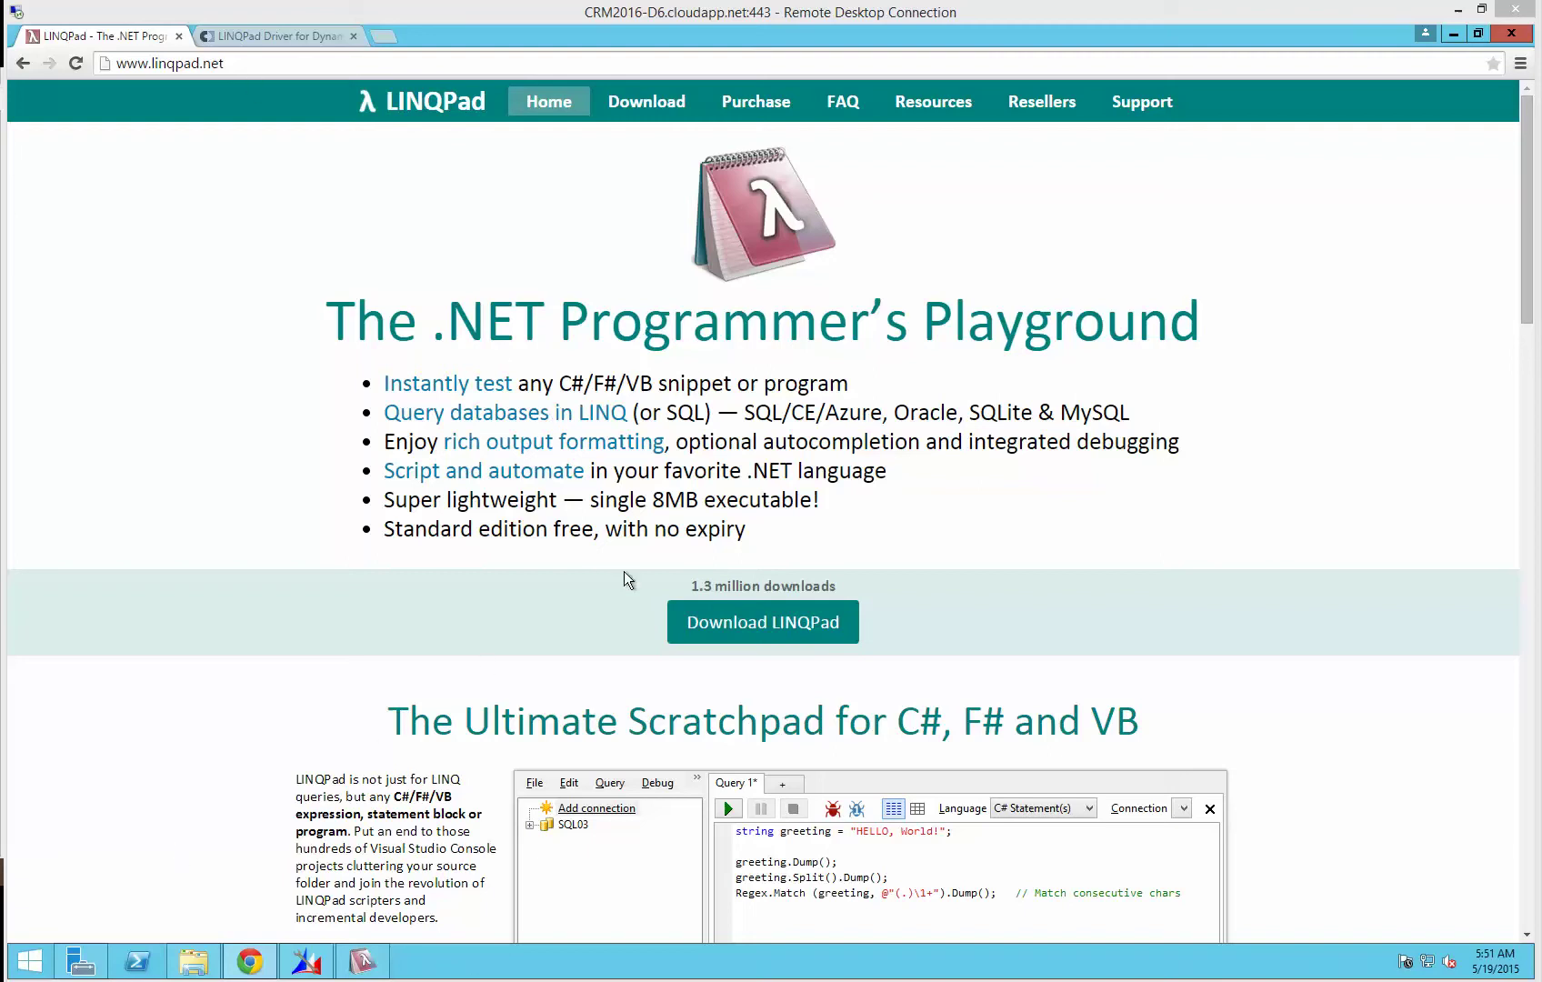
- Reach the LINQPad download page, then move to the CRM driver's CodePlex page
left_click(755, 635)
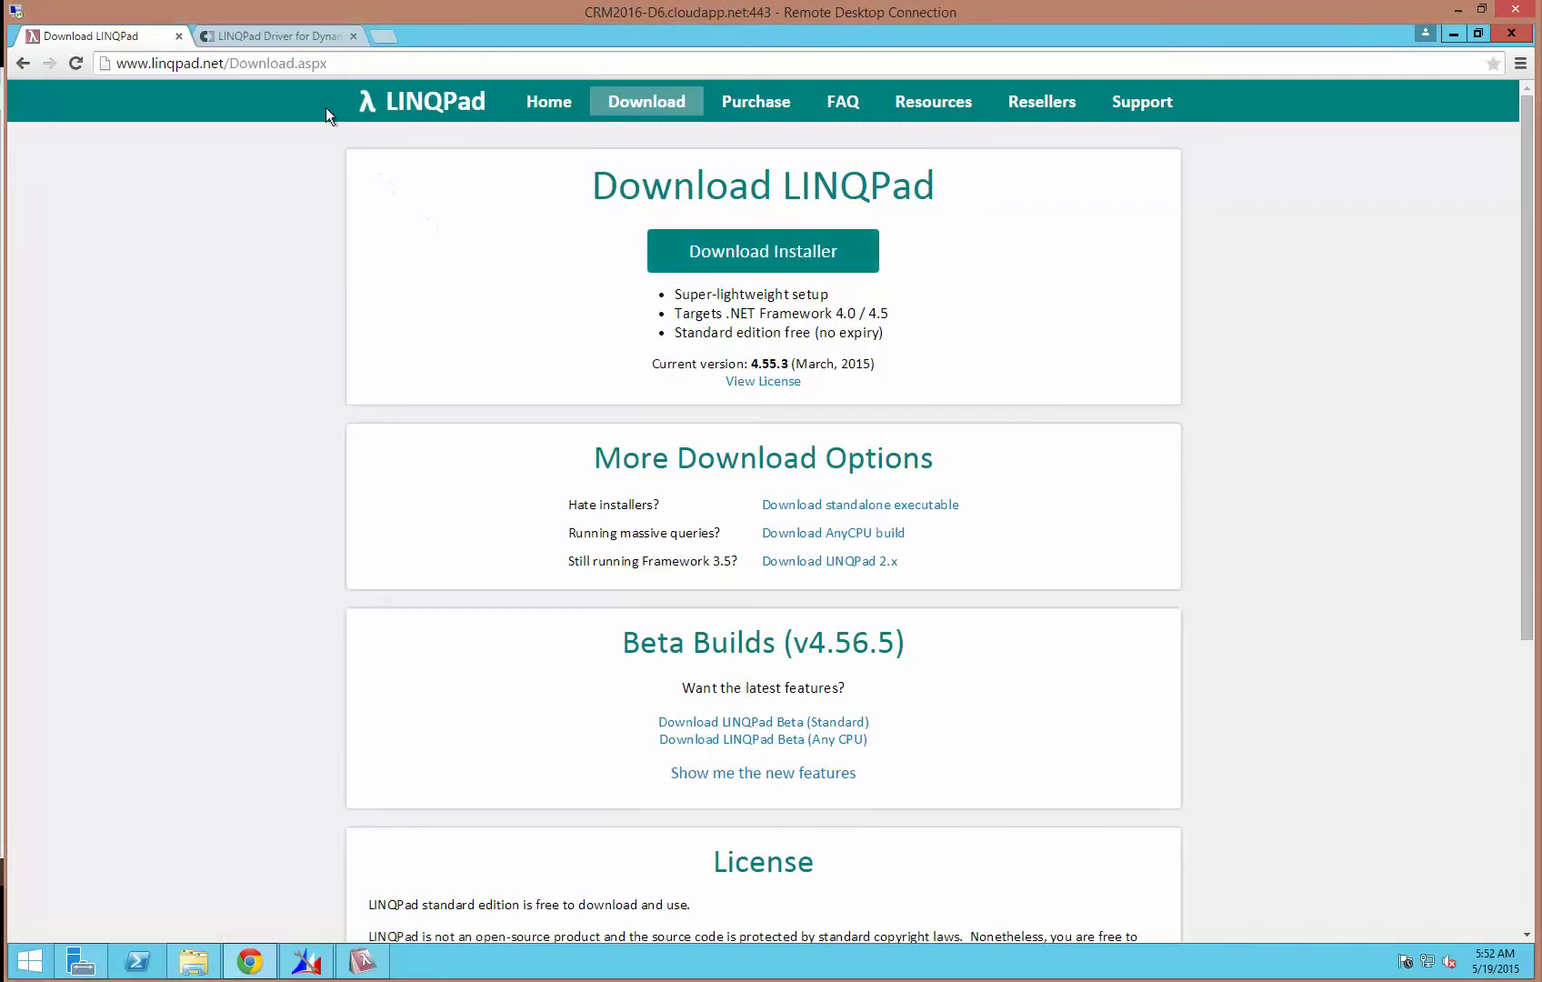
left_click(267, 38)
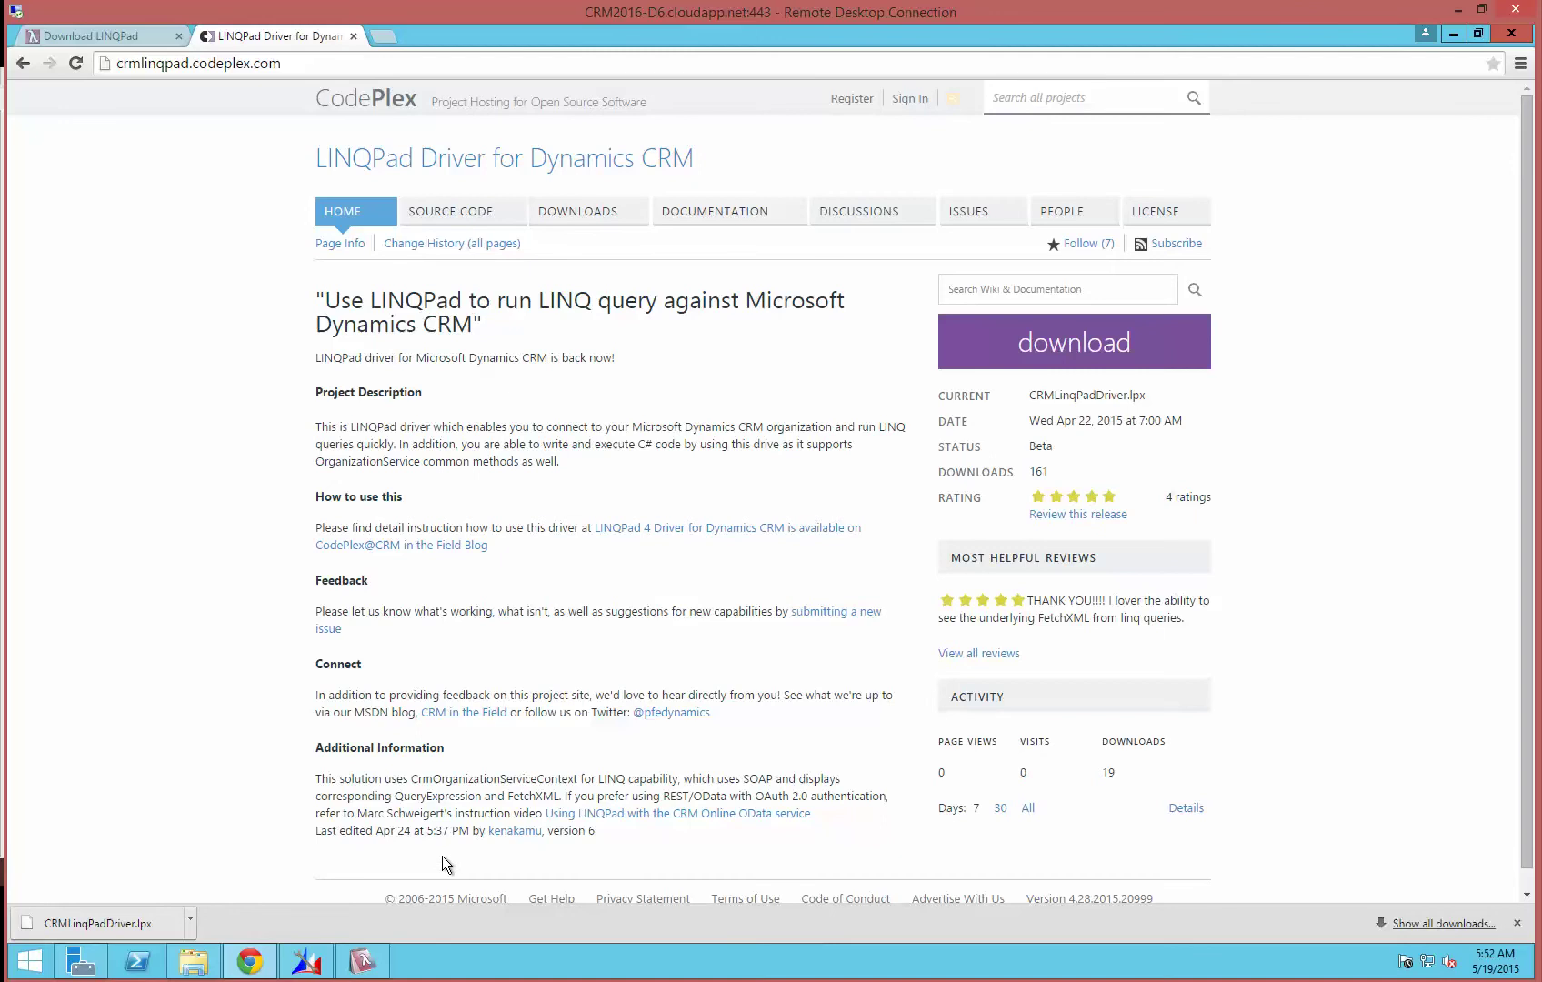
- Bring LINQPad 4 to the front over the CodePlex page
left_click(363, 962)
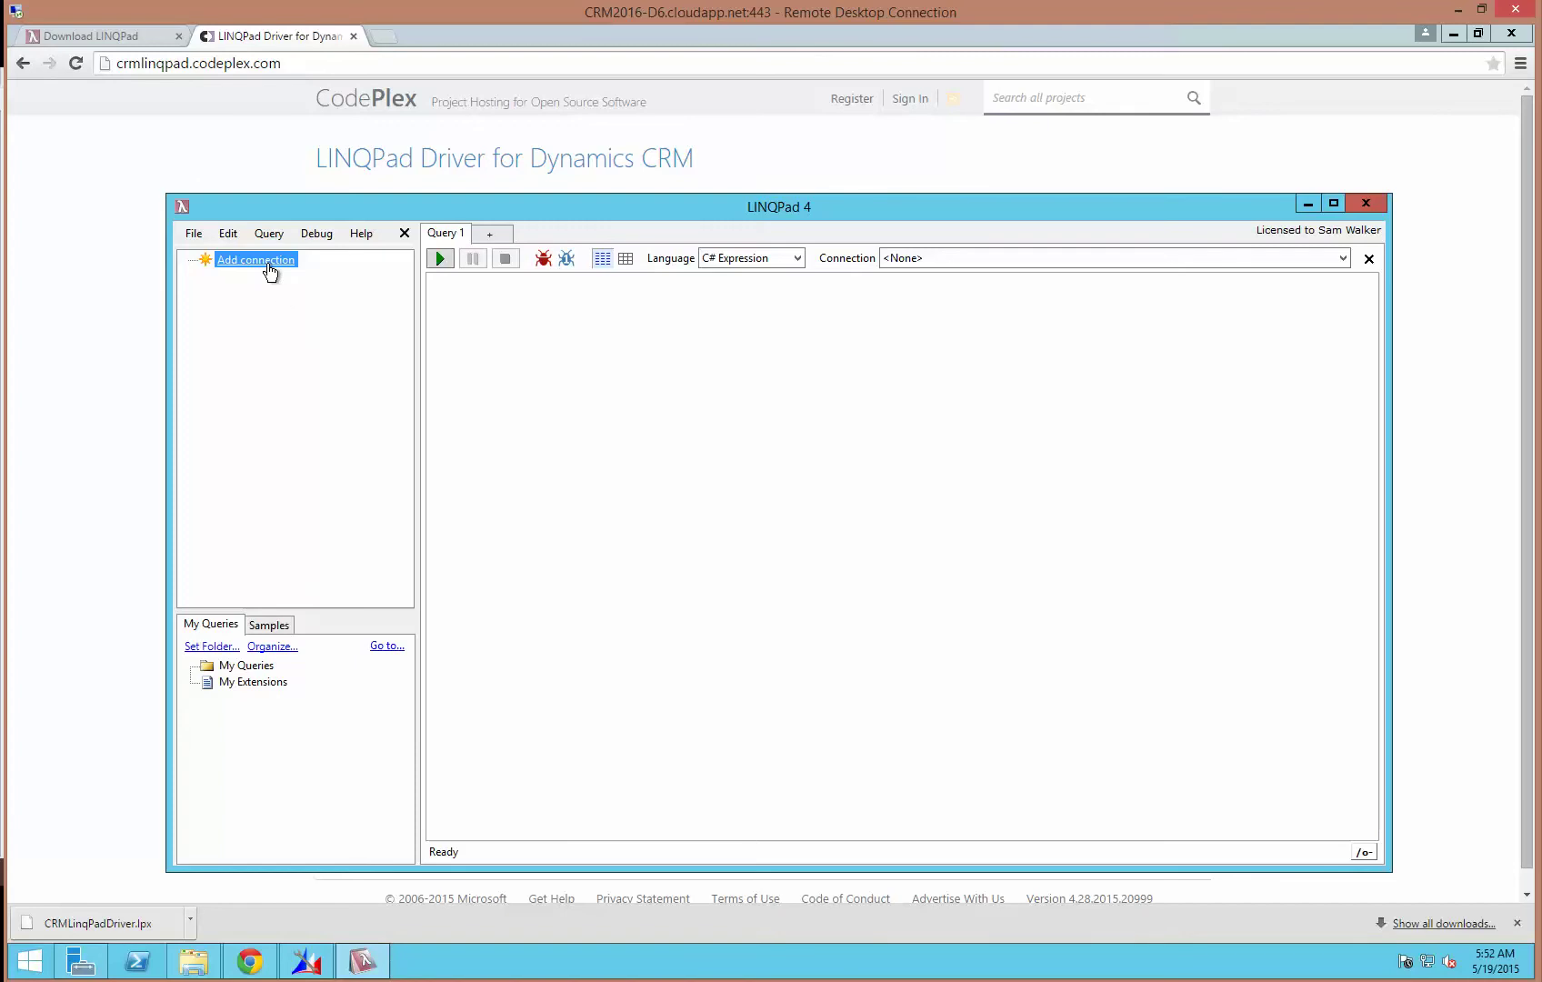
- Install the Dynamics CRM driver from the downloaded CRMLinqPadDriver.lpx file via Add connection
left_click(270, 271)
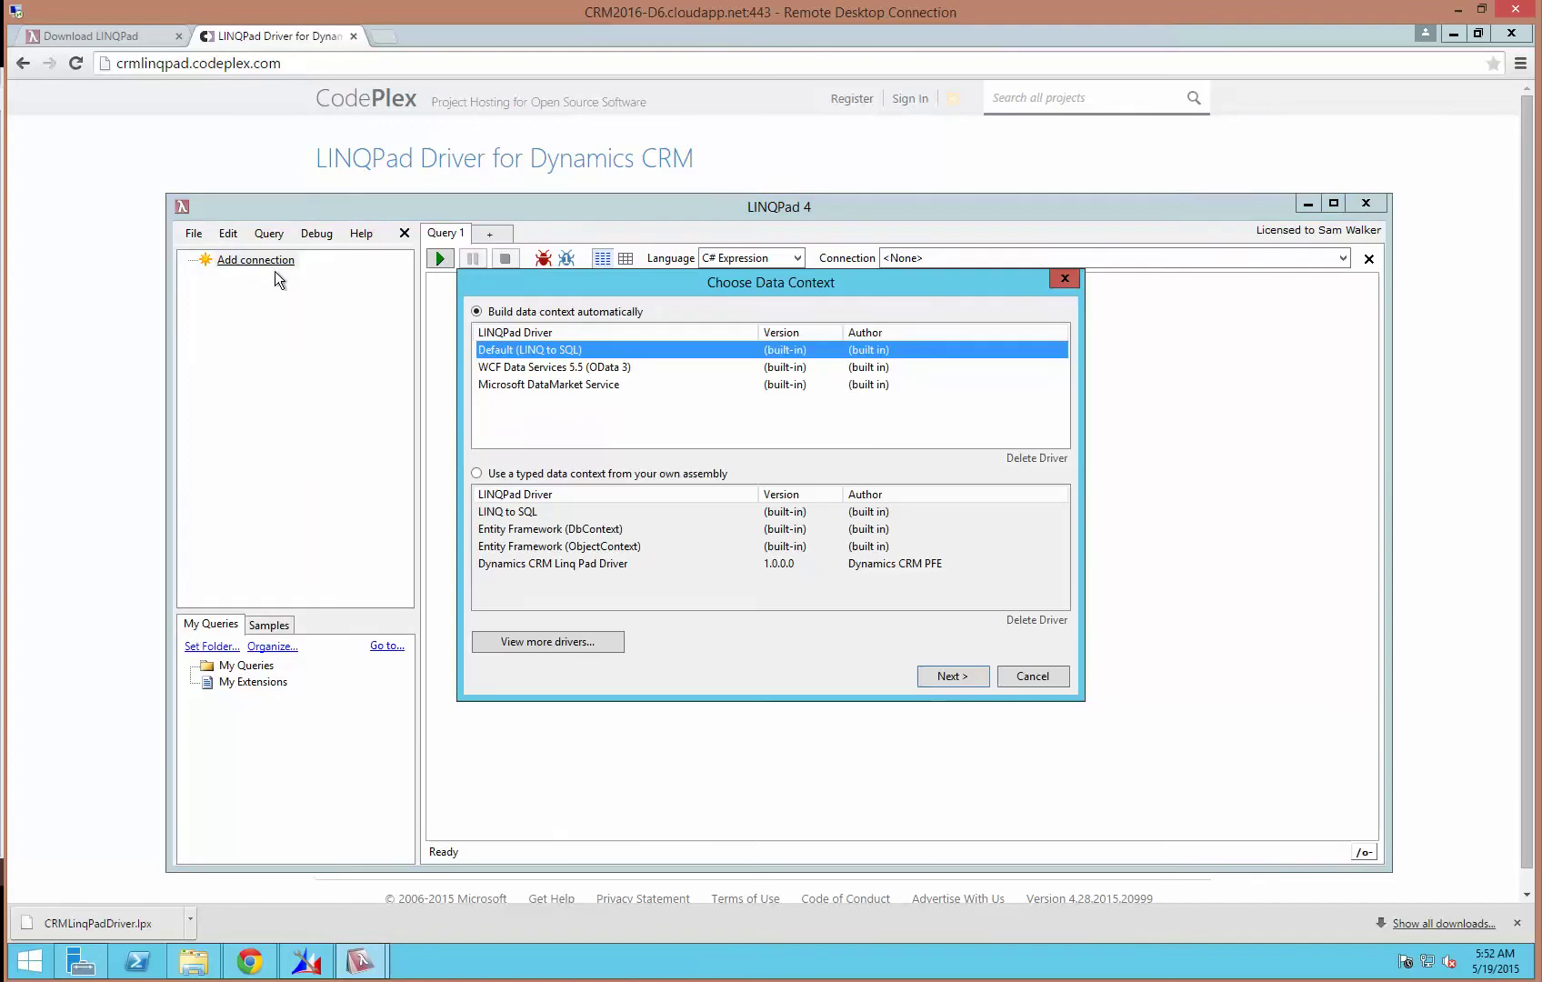
left_click(527, 641)
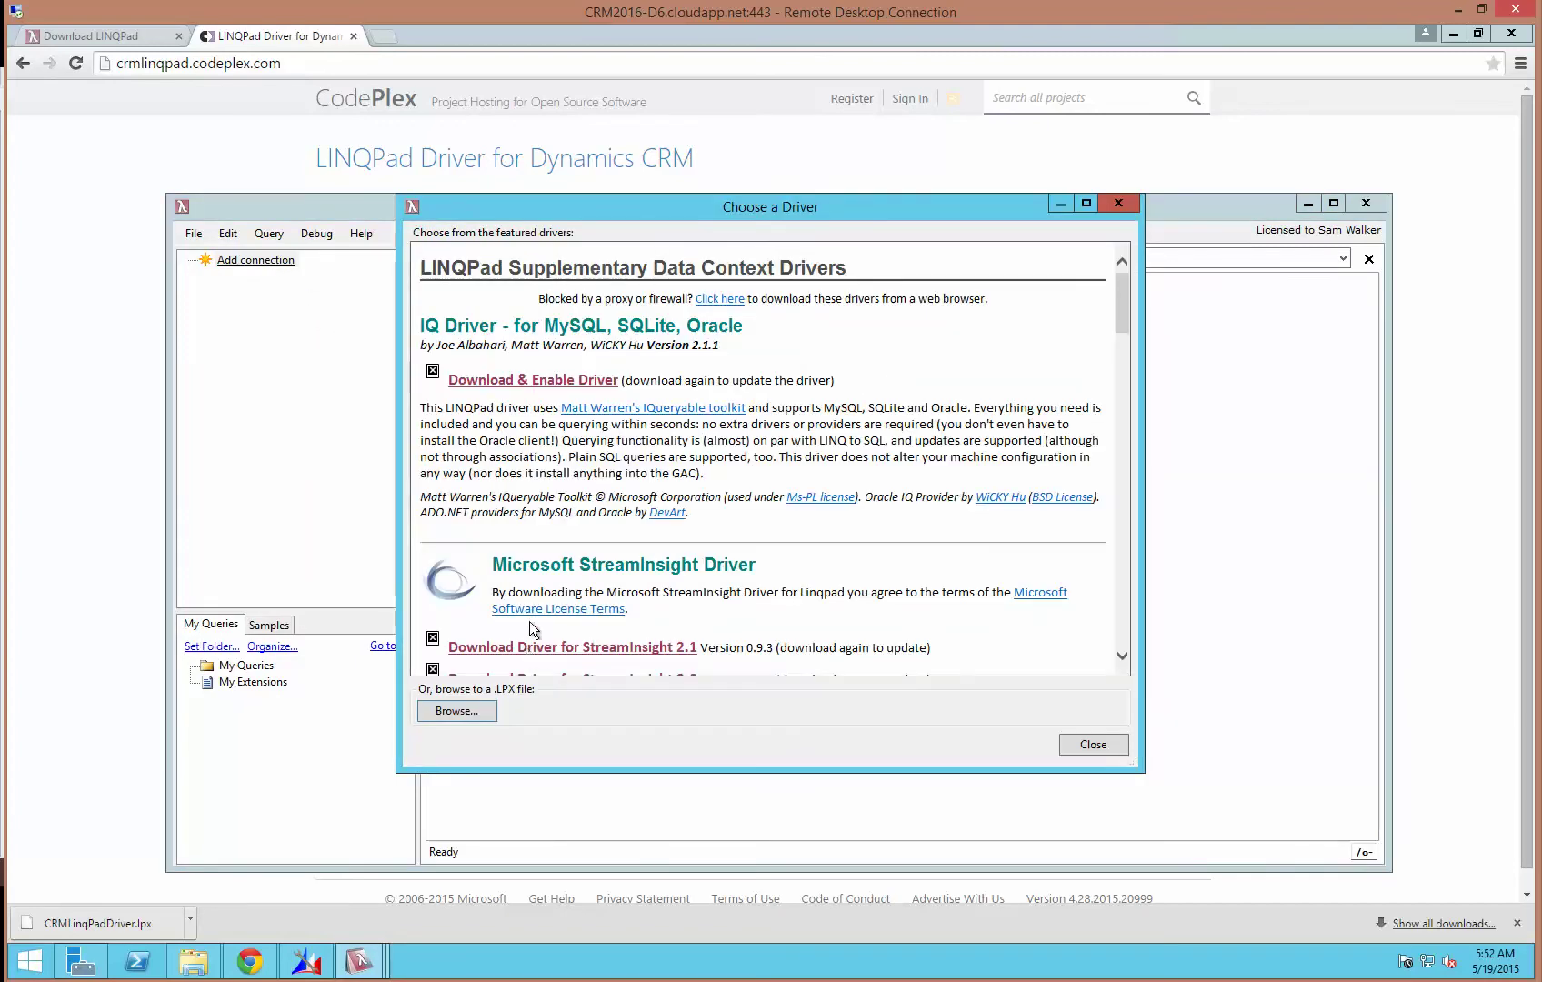
left_click(471, 715)
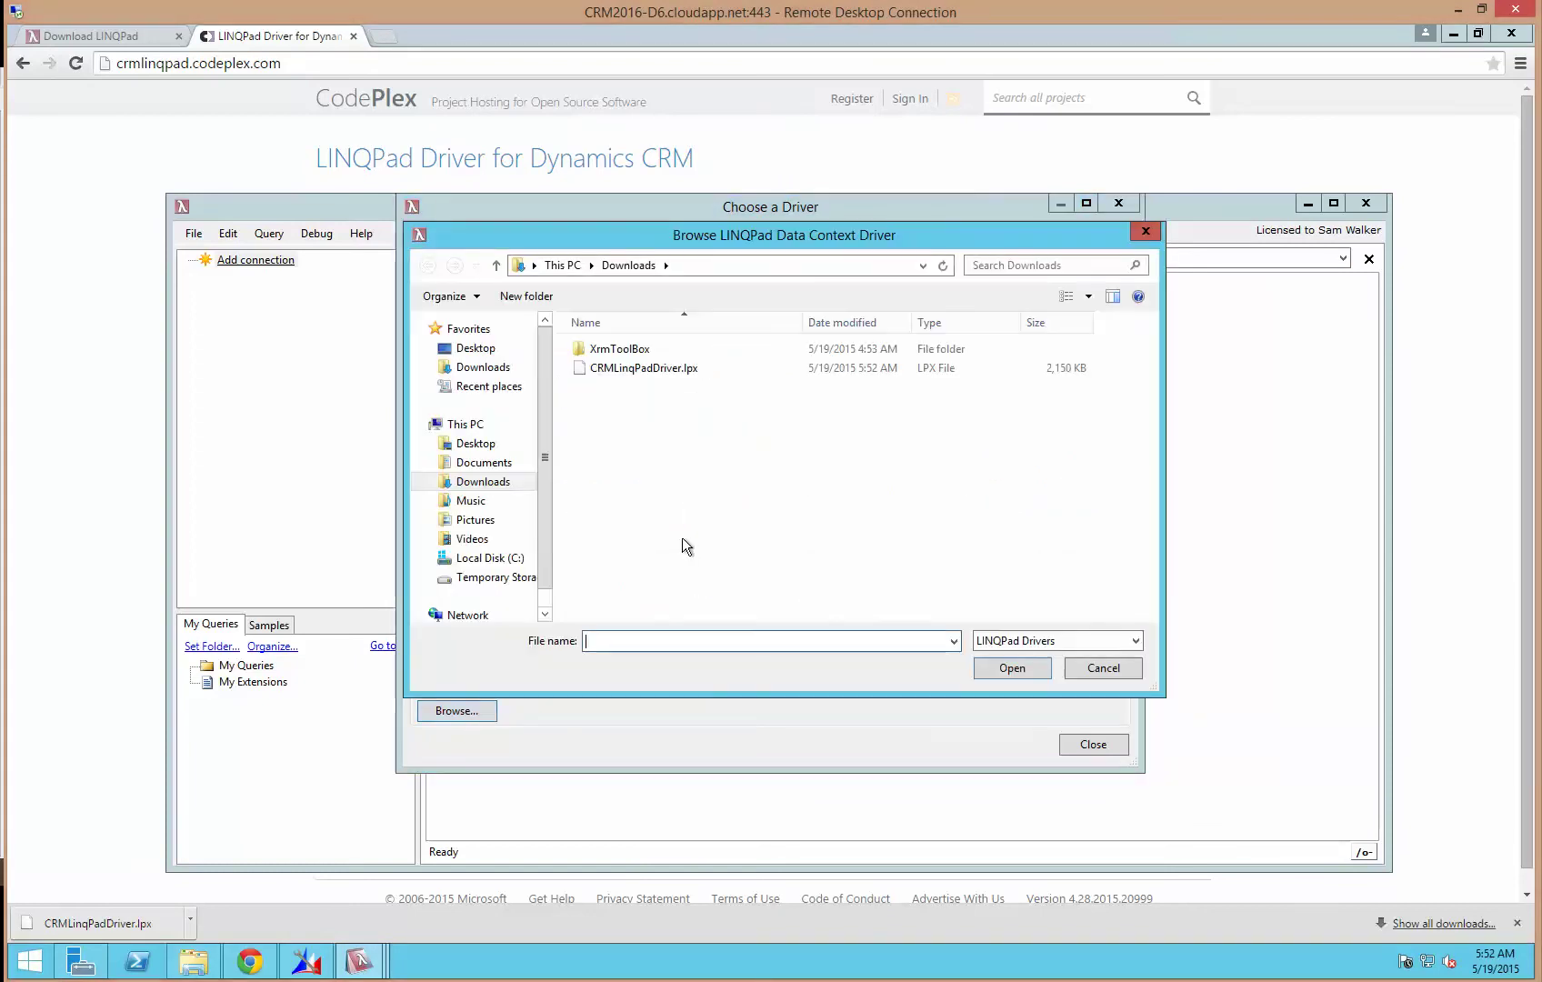
left_click(645, 371)
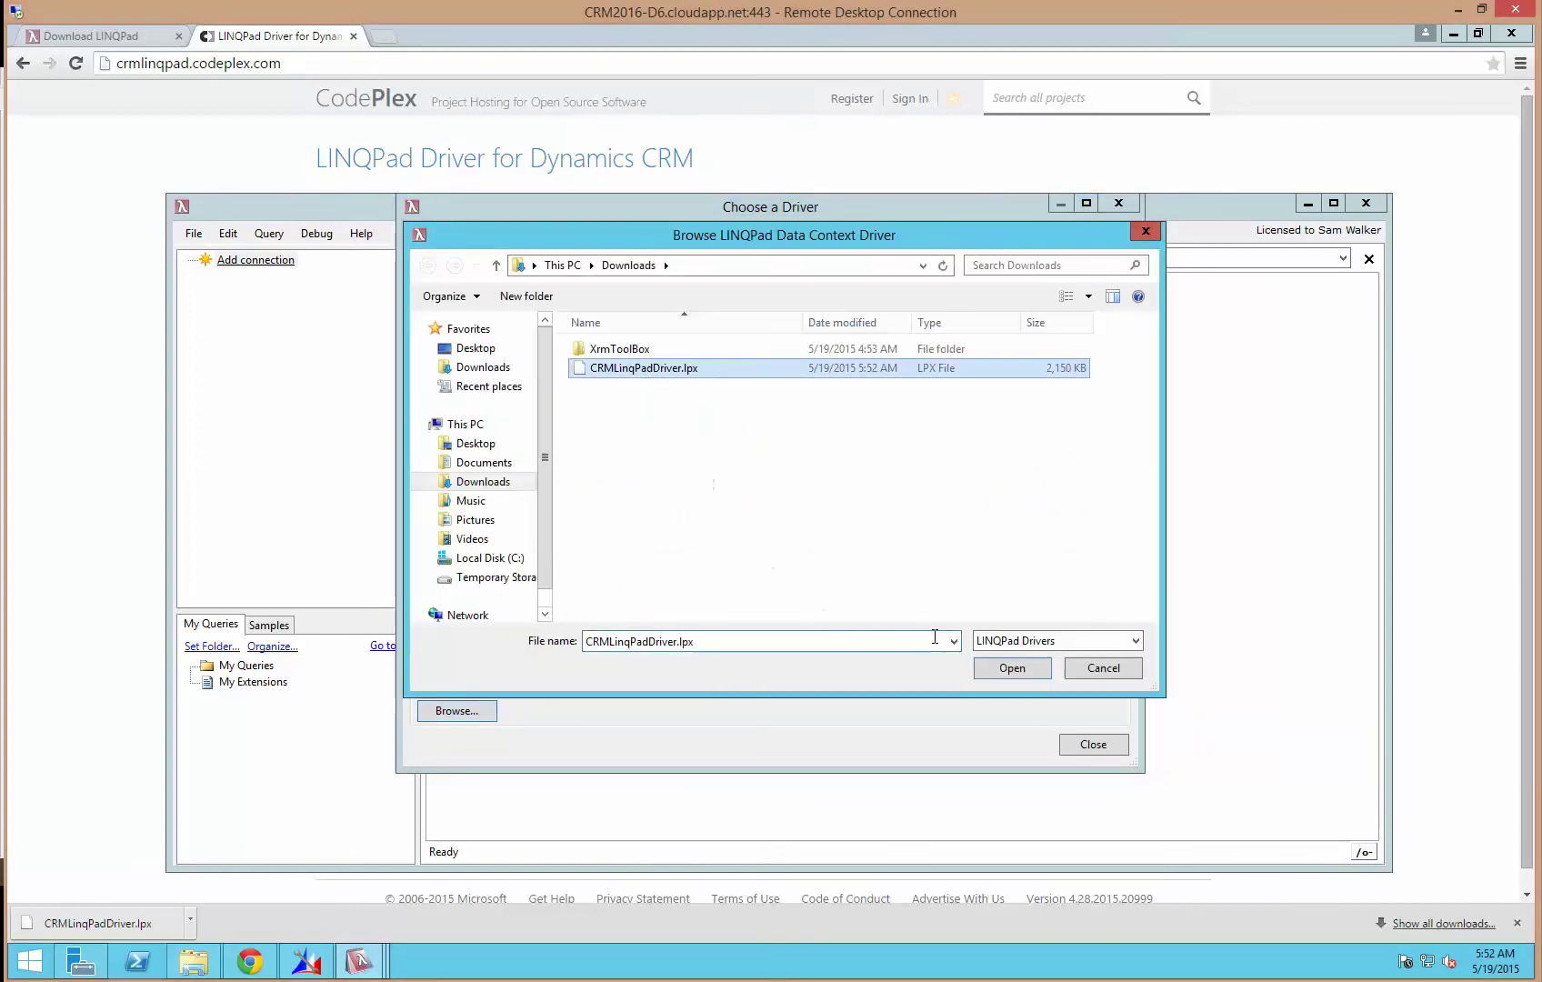
left_click(993, 669)
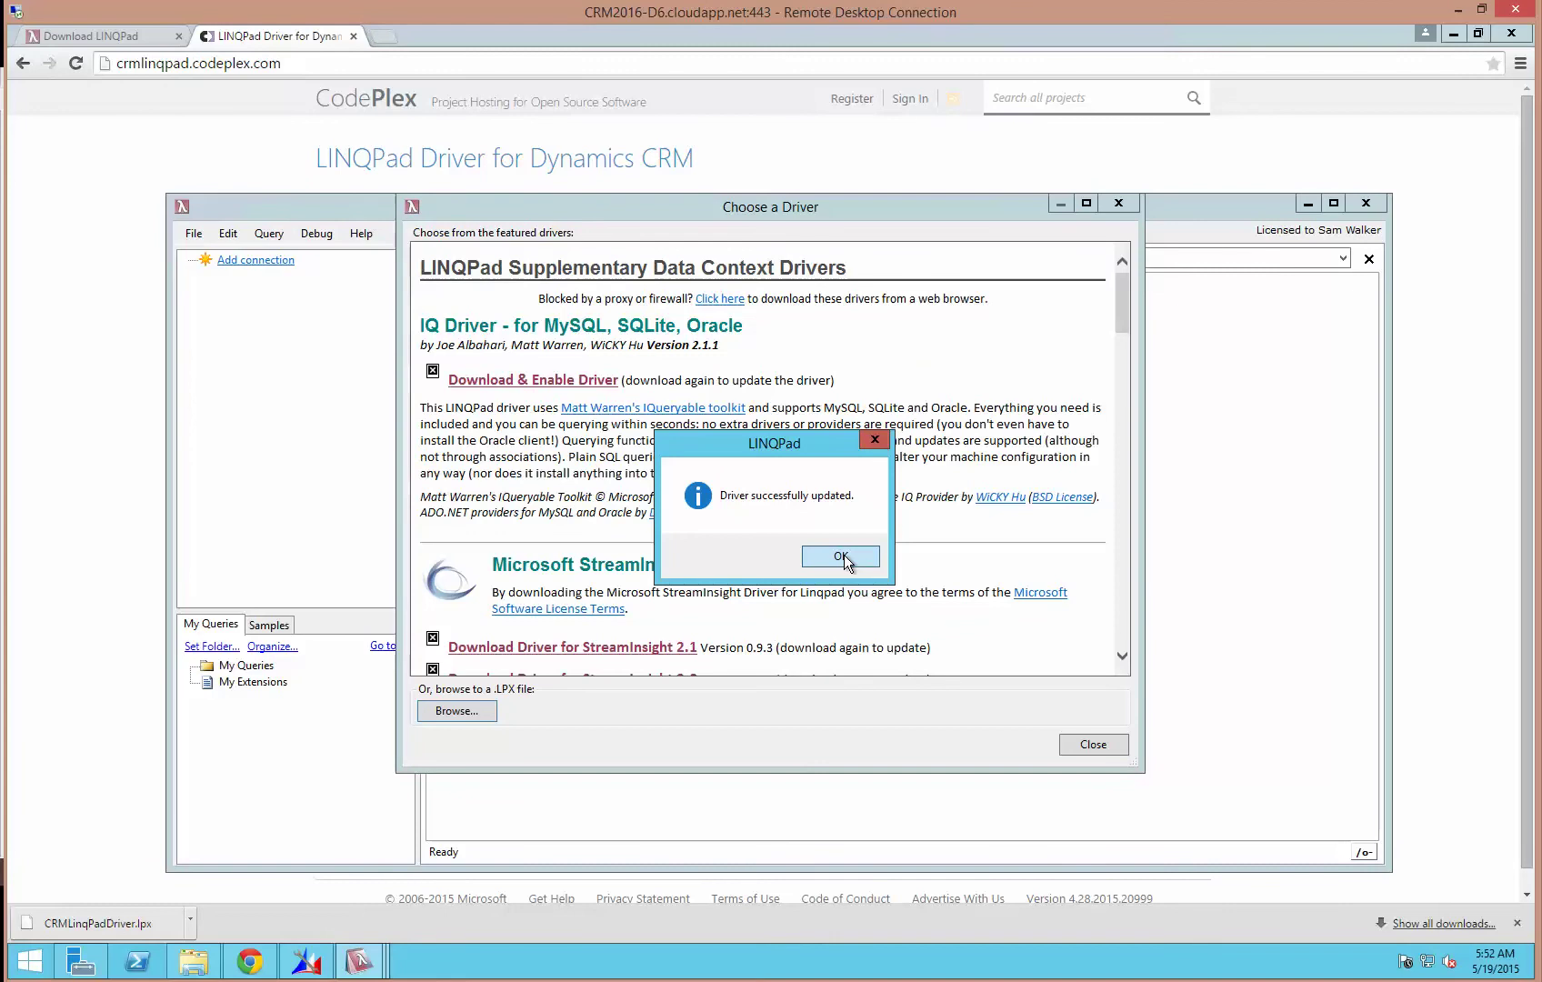
left_click(842, 557)
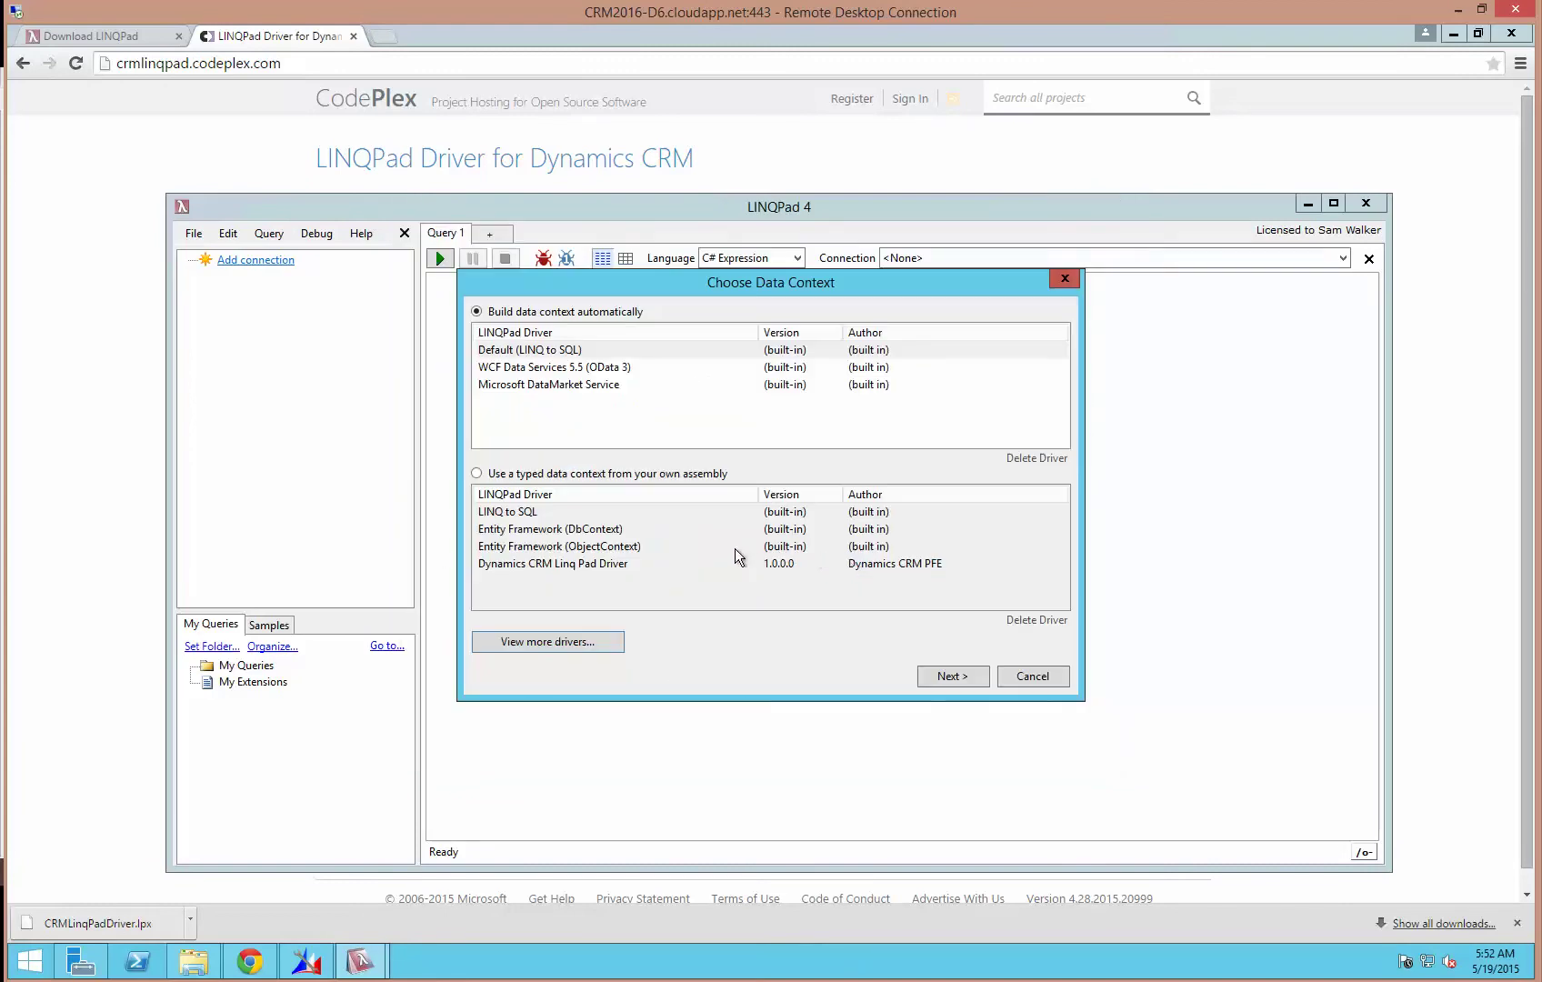
- Choose the Dynamics CRM Linq Pad Driver, start the CRM login and decline auto login
left_click(531, 566)
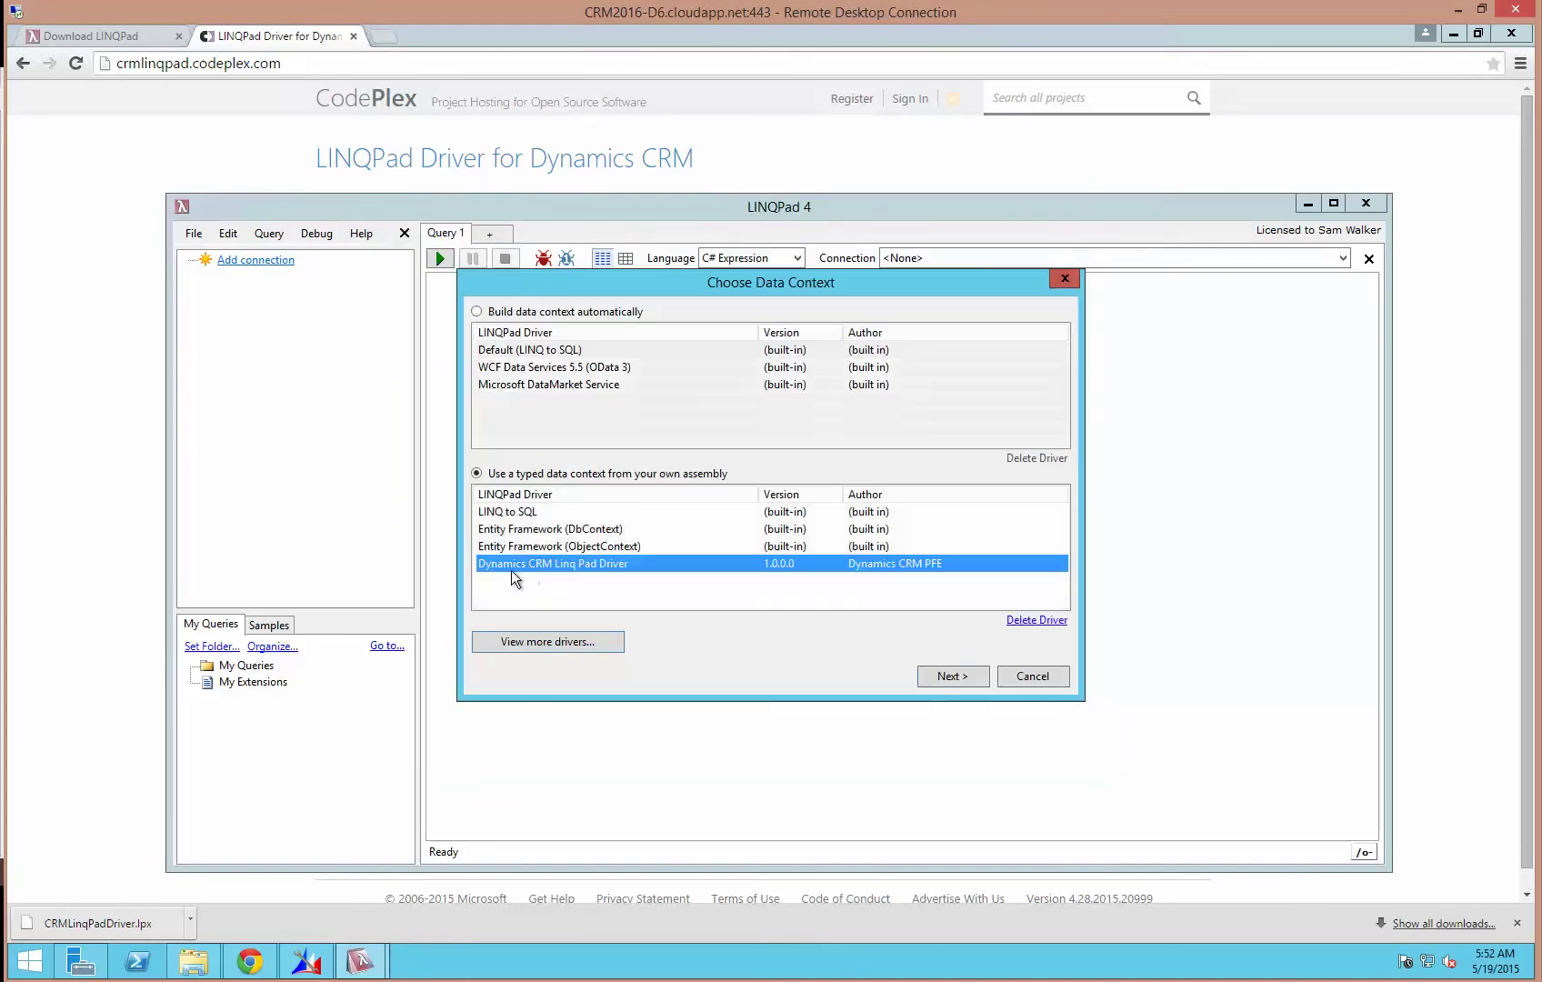
left_click(953, 676)
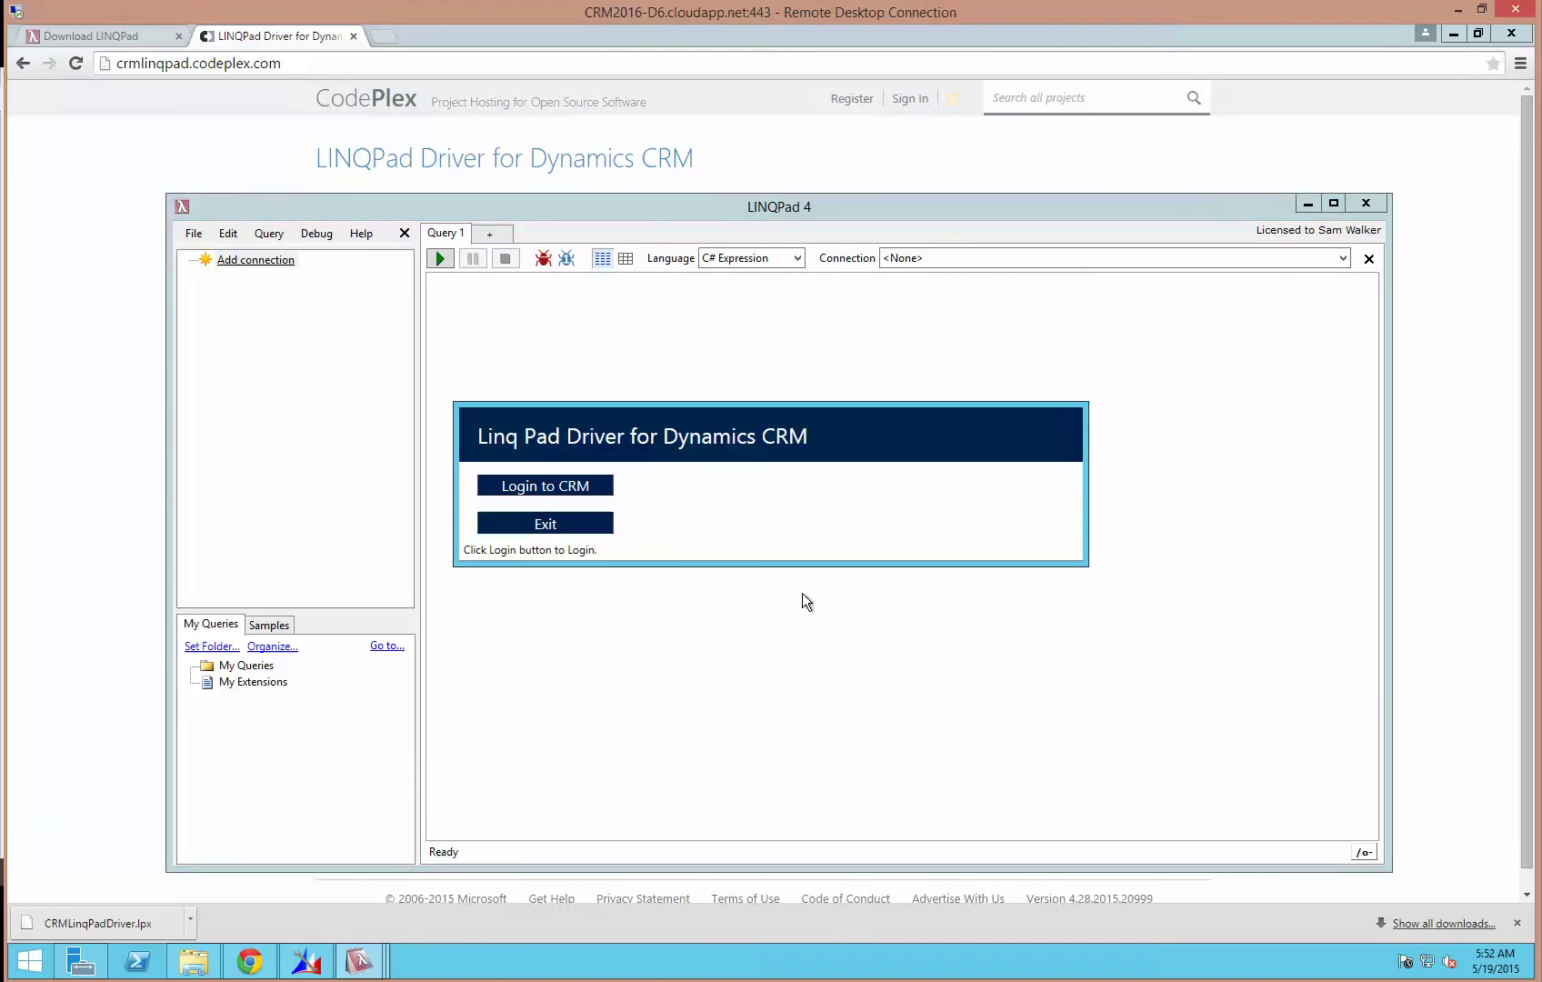
left_click(563, 488)
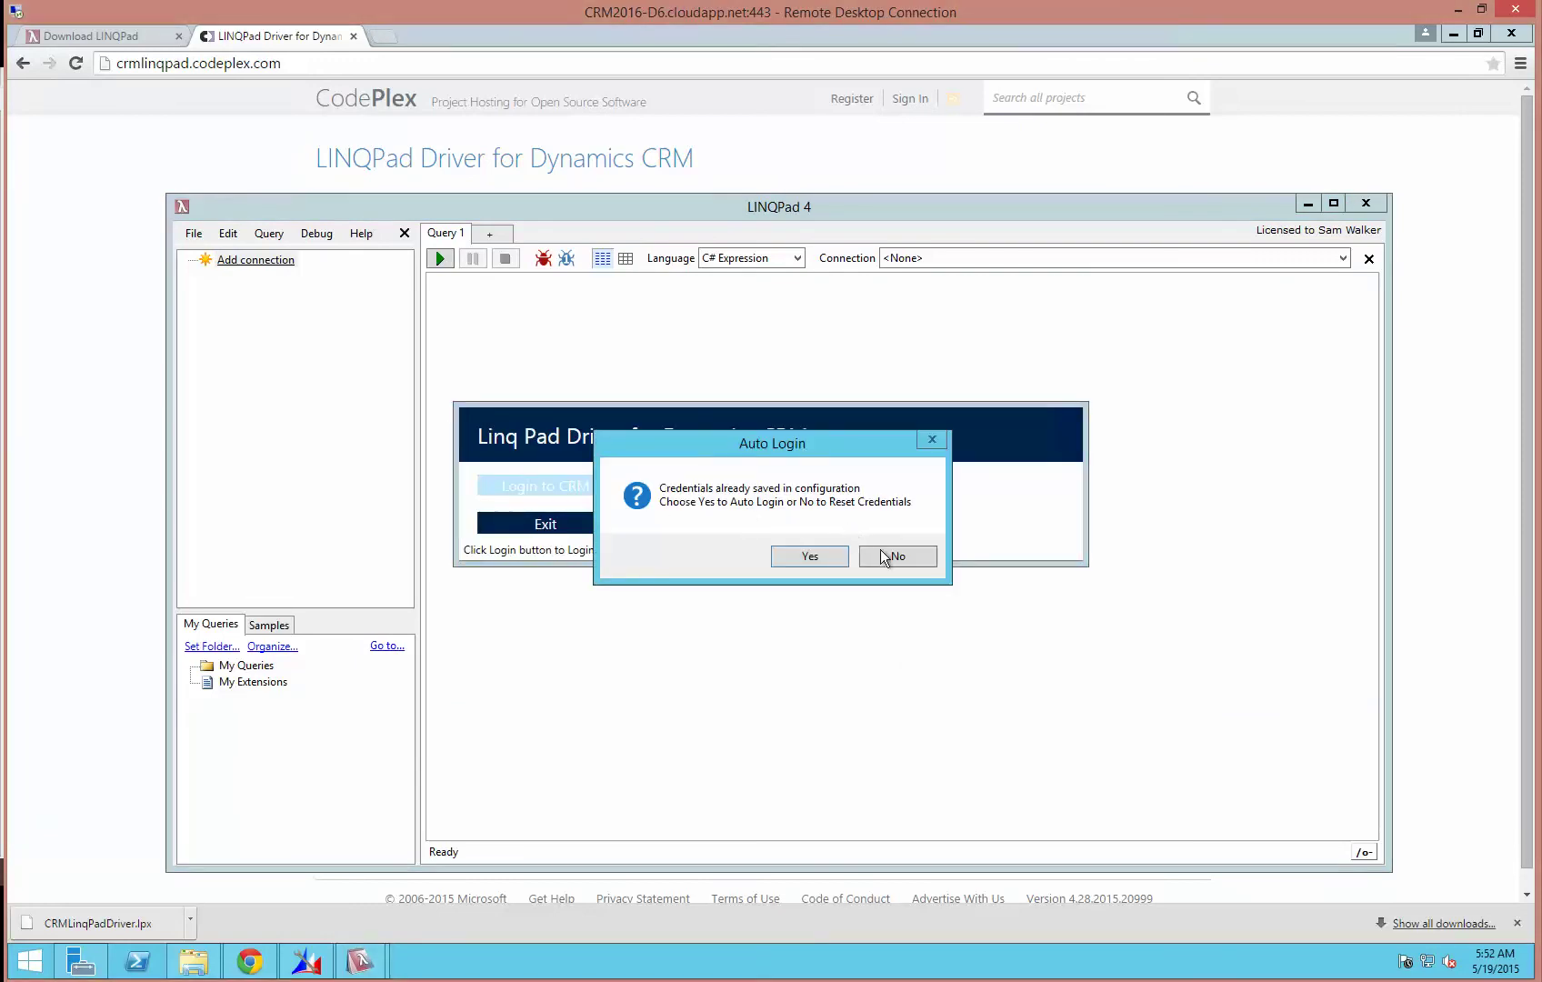
left_click(897, 558)
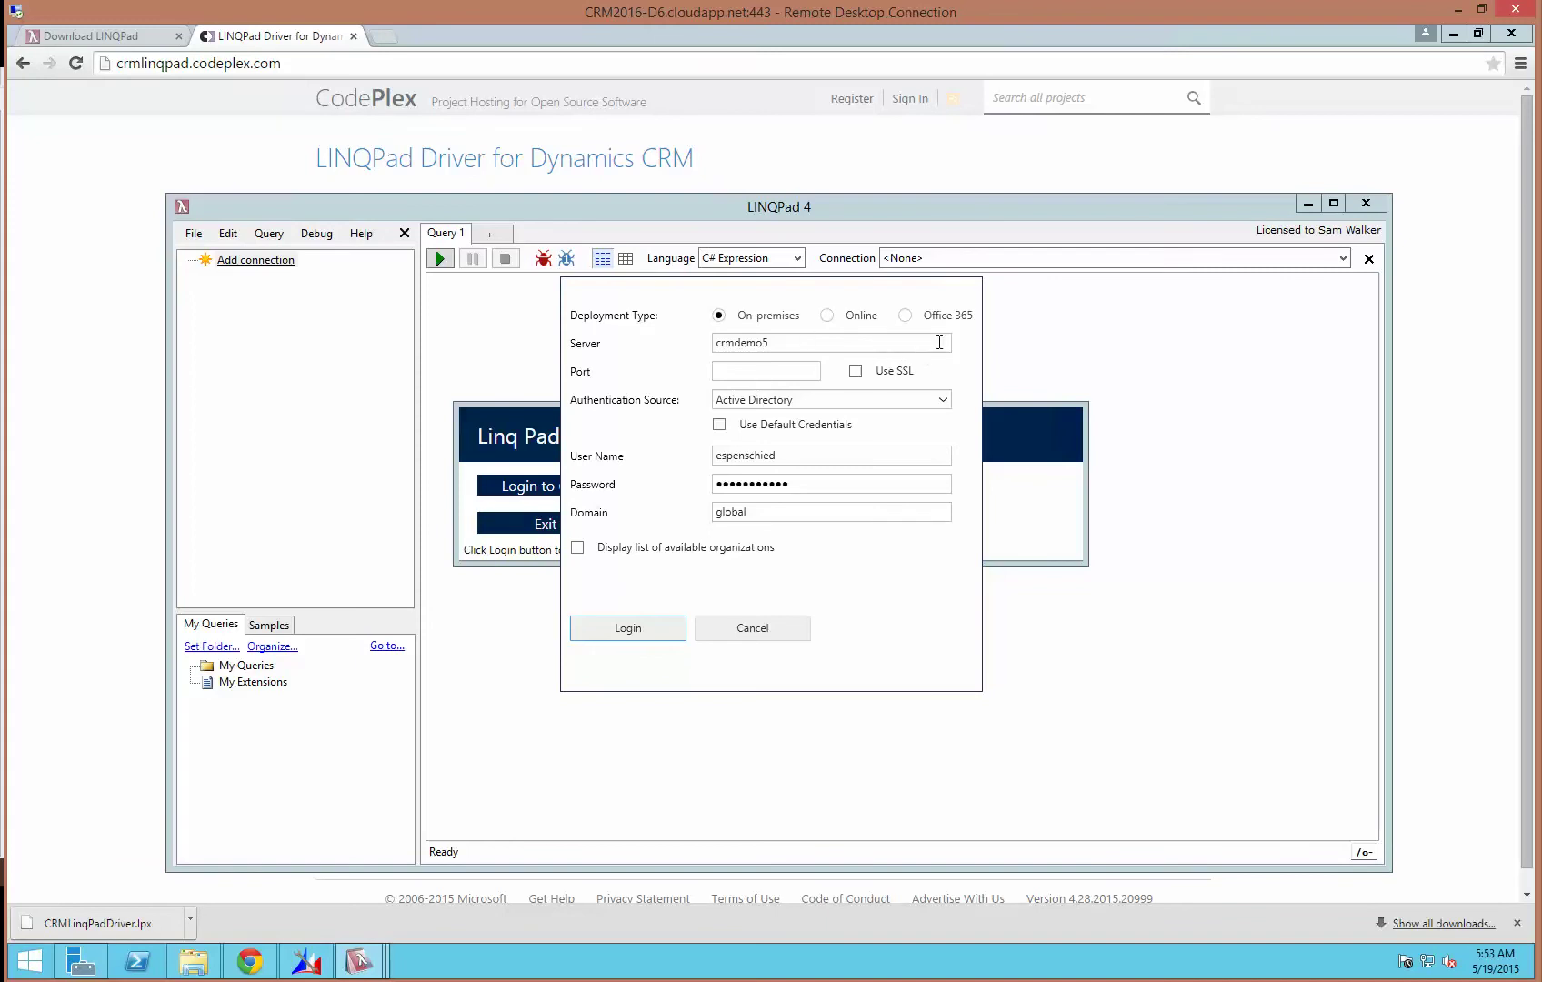
- Log in to the crmdemo5 server with the list of available organizations enabled
left_click(580, 549)
left_click(654, 635)
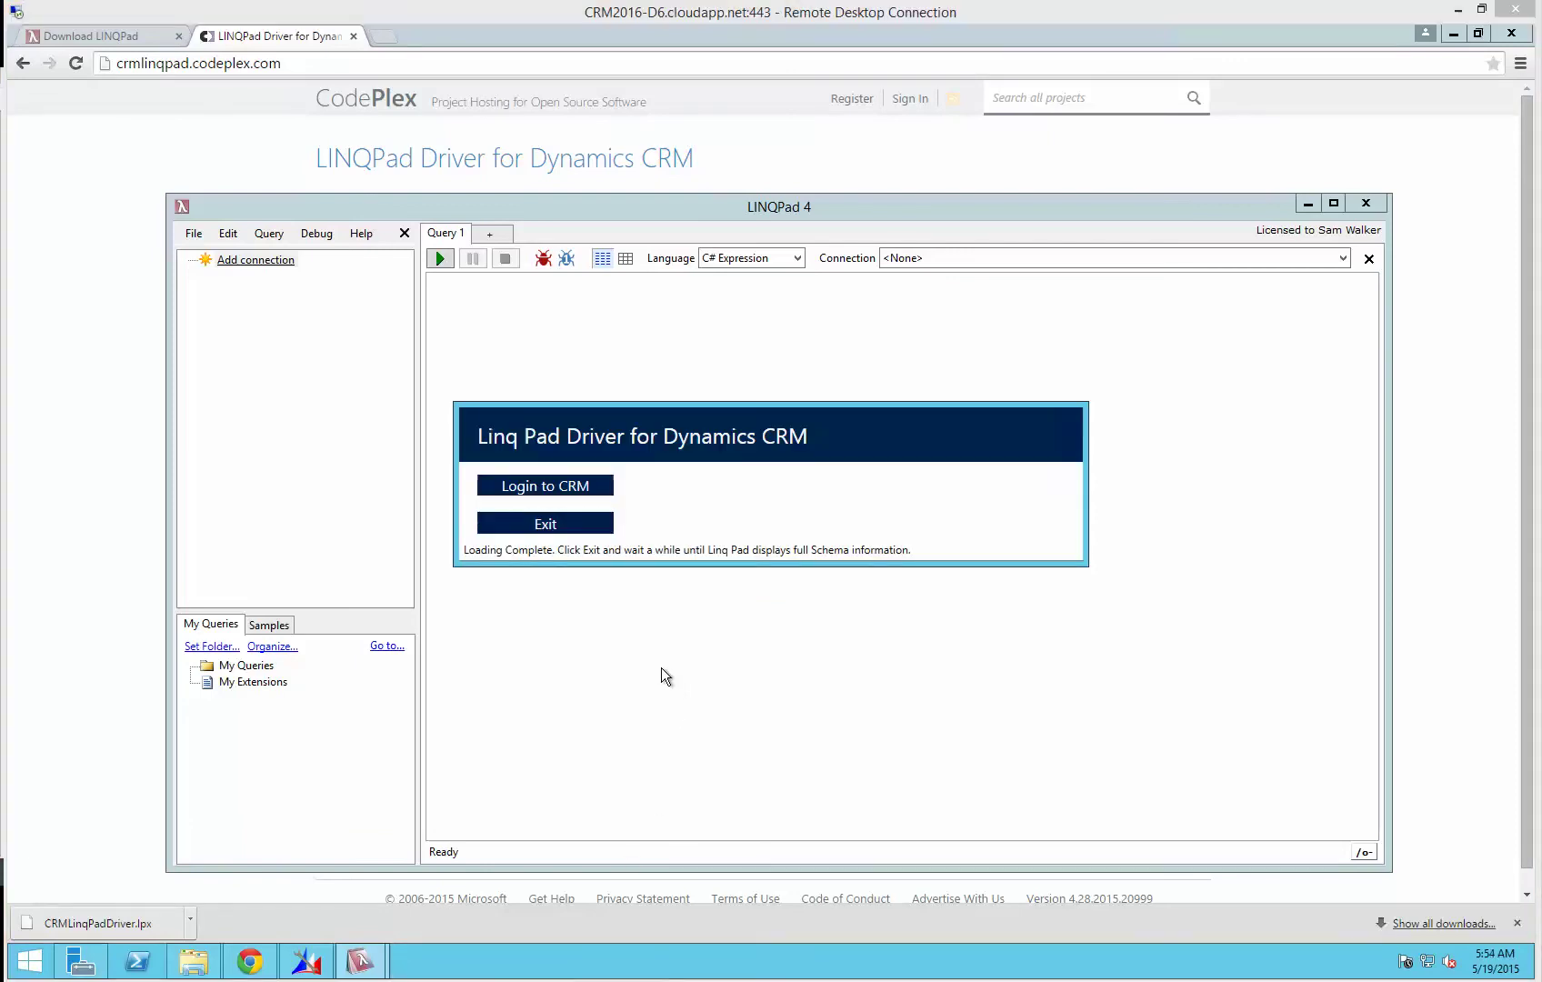
- Exit the driver window so CrmDemo's entity sets load, and inspect AccountSet's fields
left_click(559, 528)
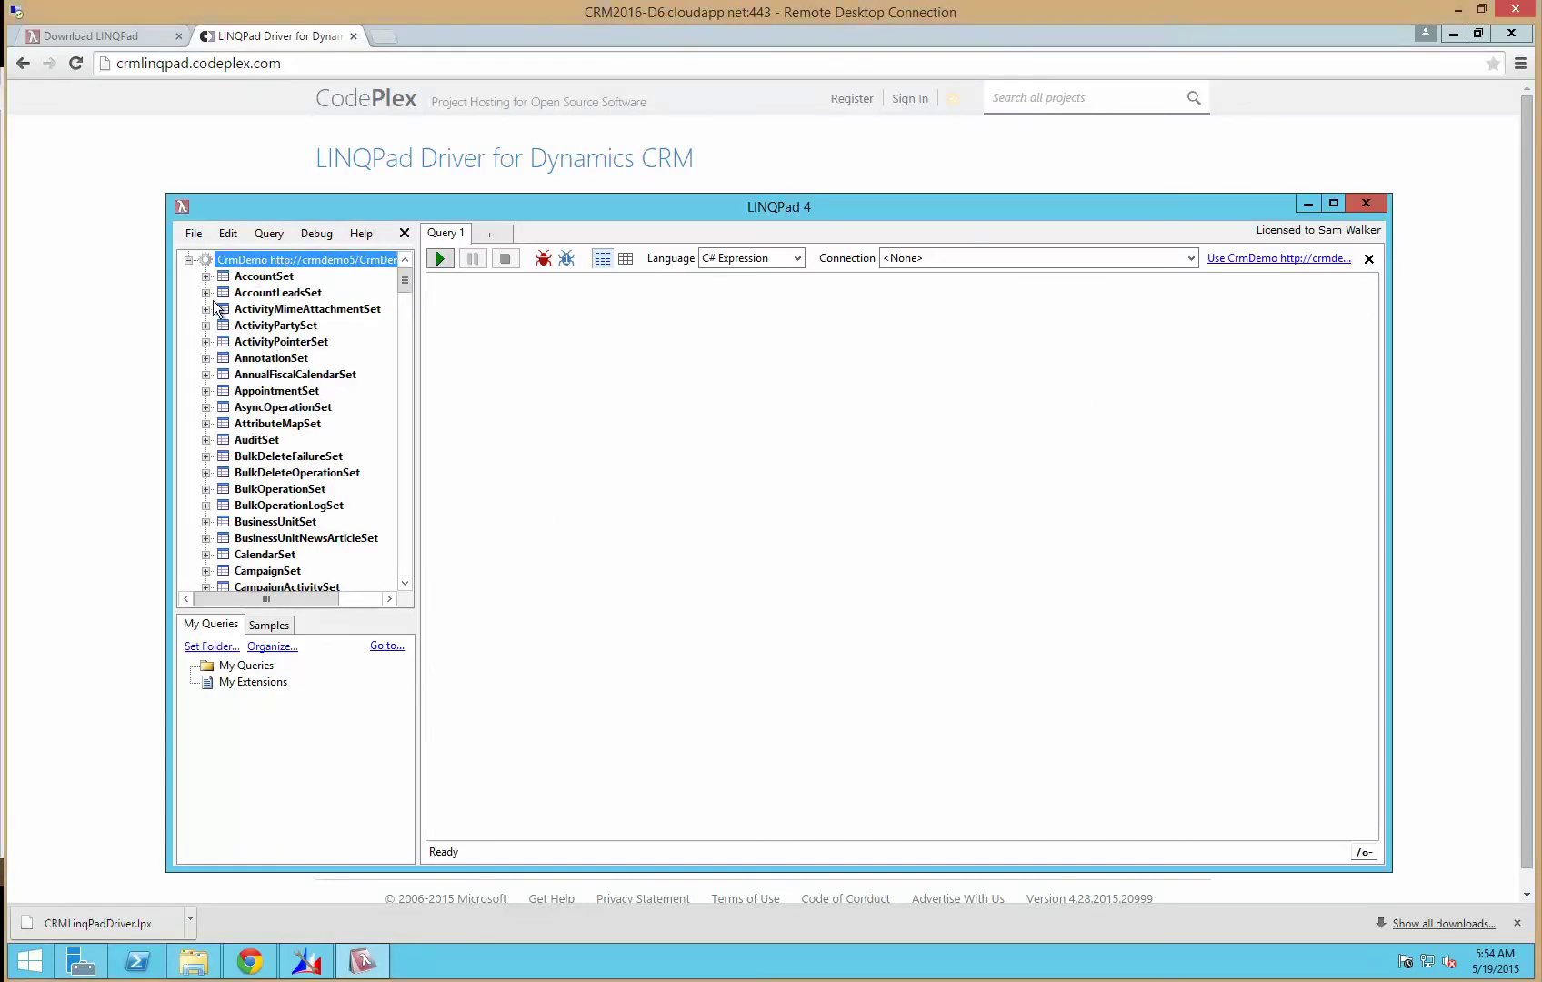
left_click(207, 276)
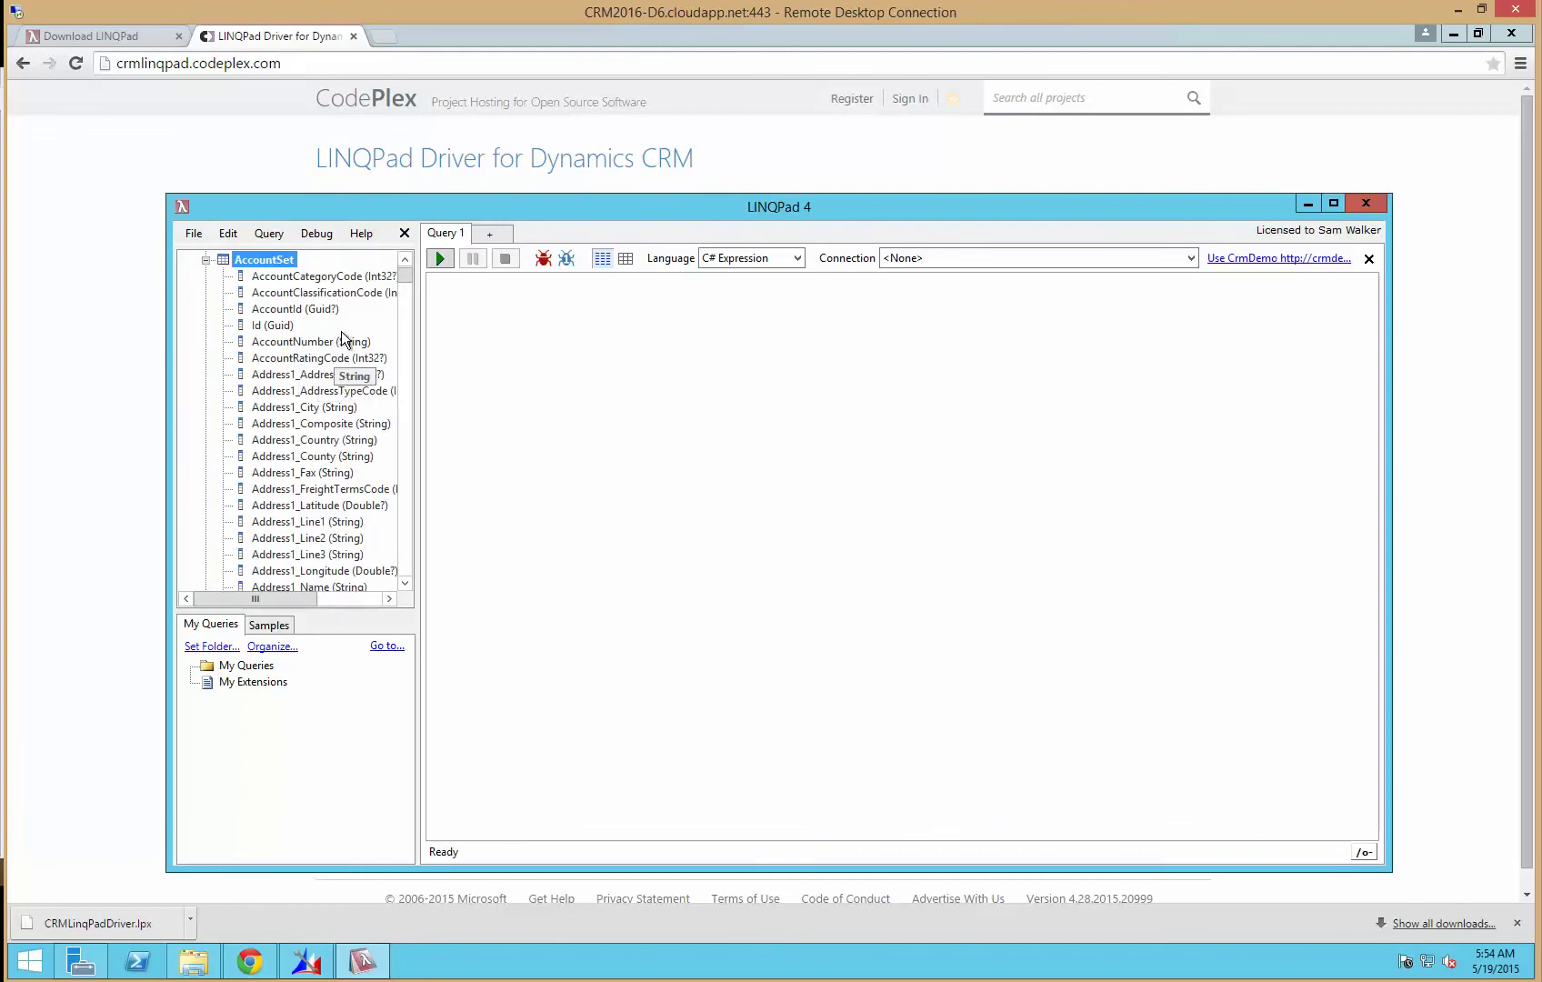
scroll(307, 367, "down", 3)
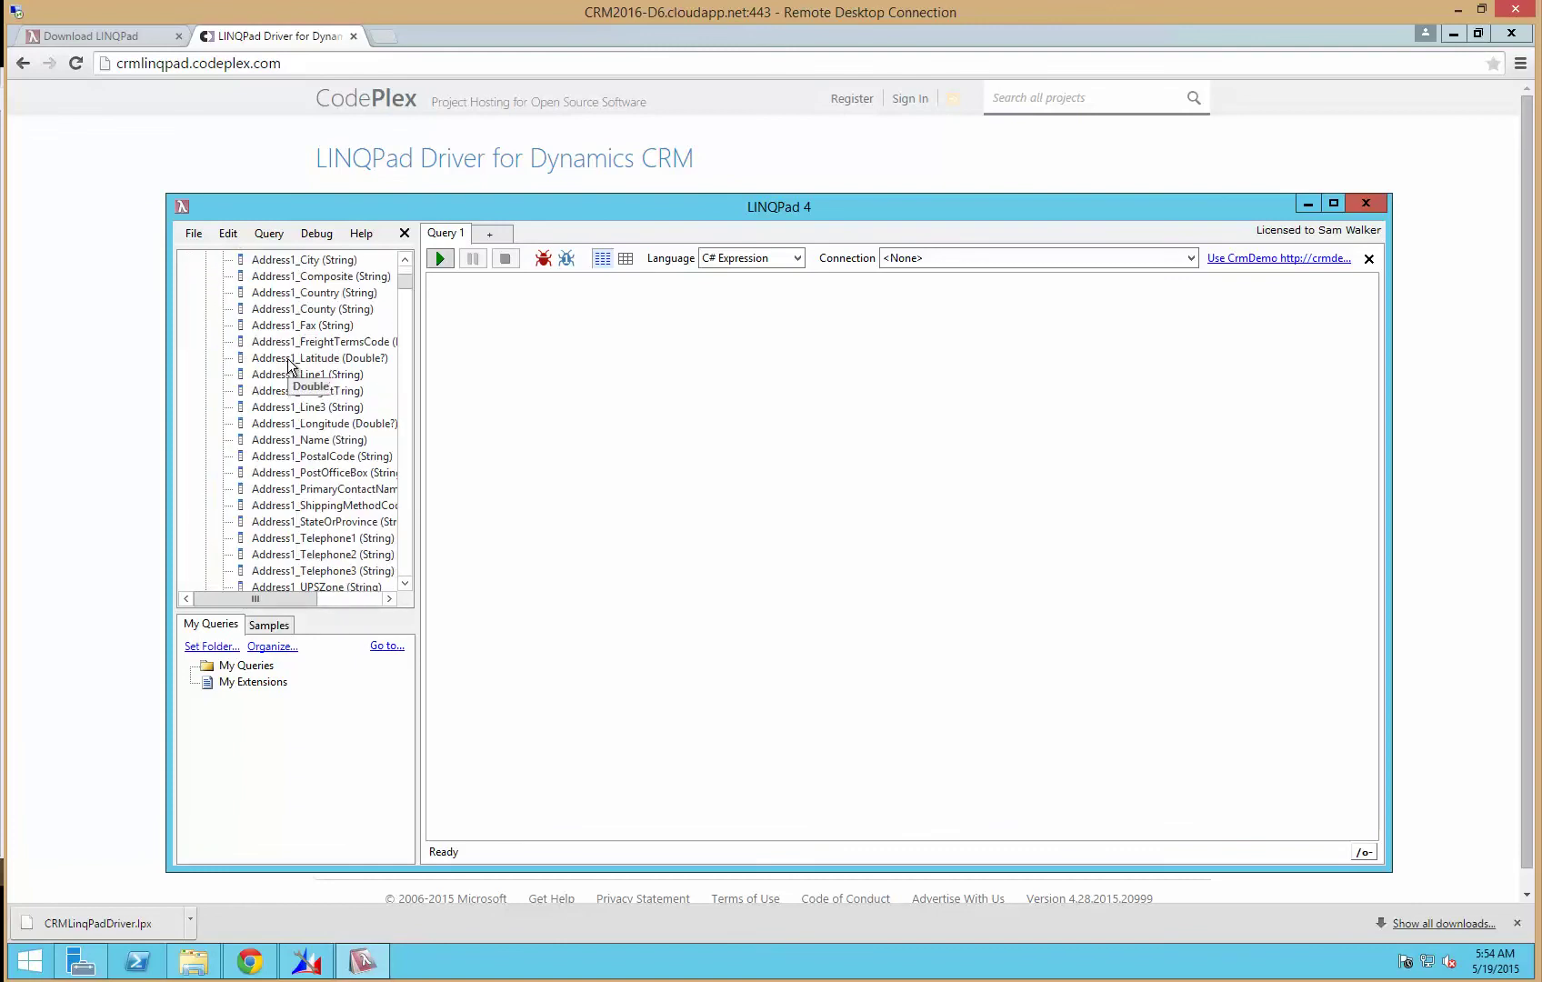
scroll(295, 367, "up", 4)
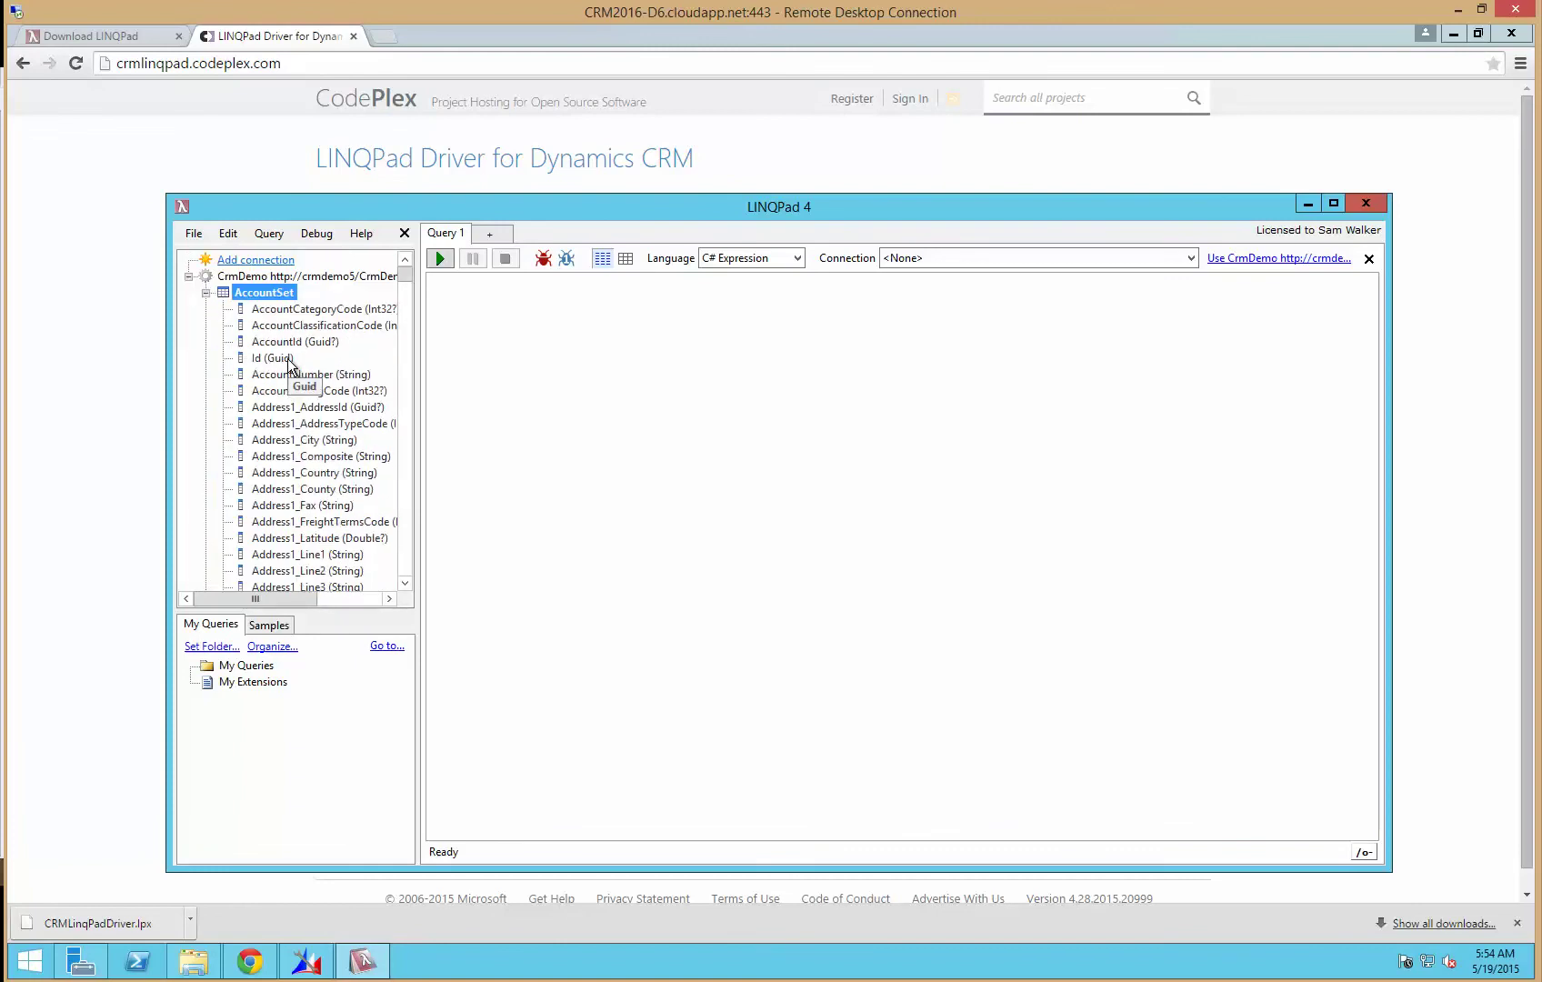
left_click(206, 293)
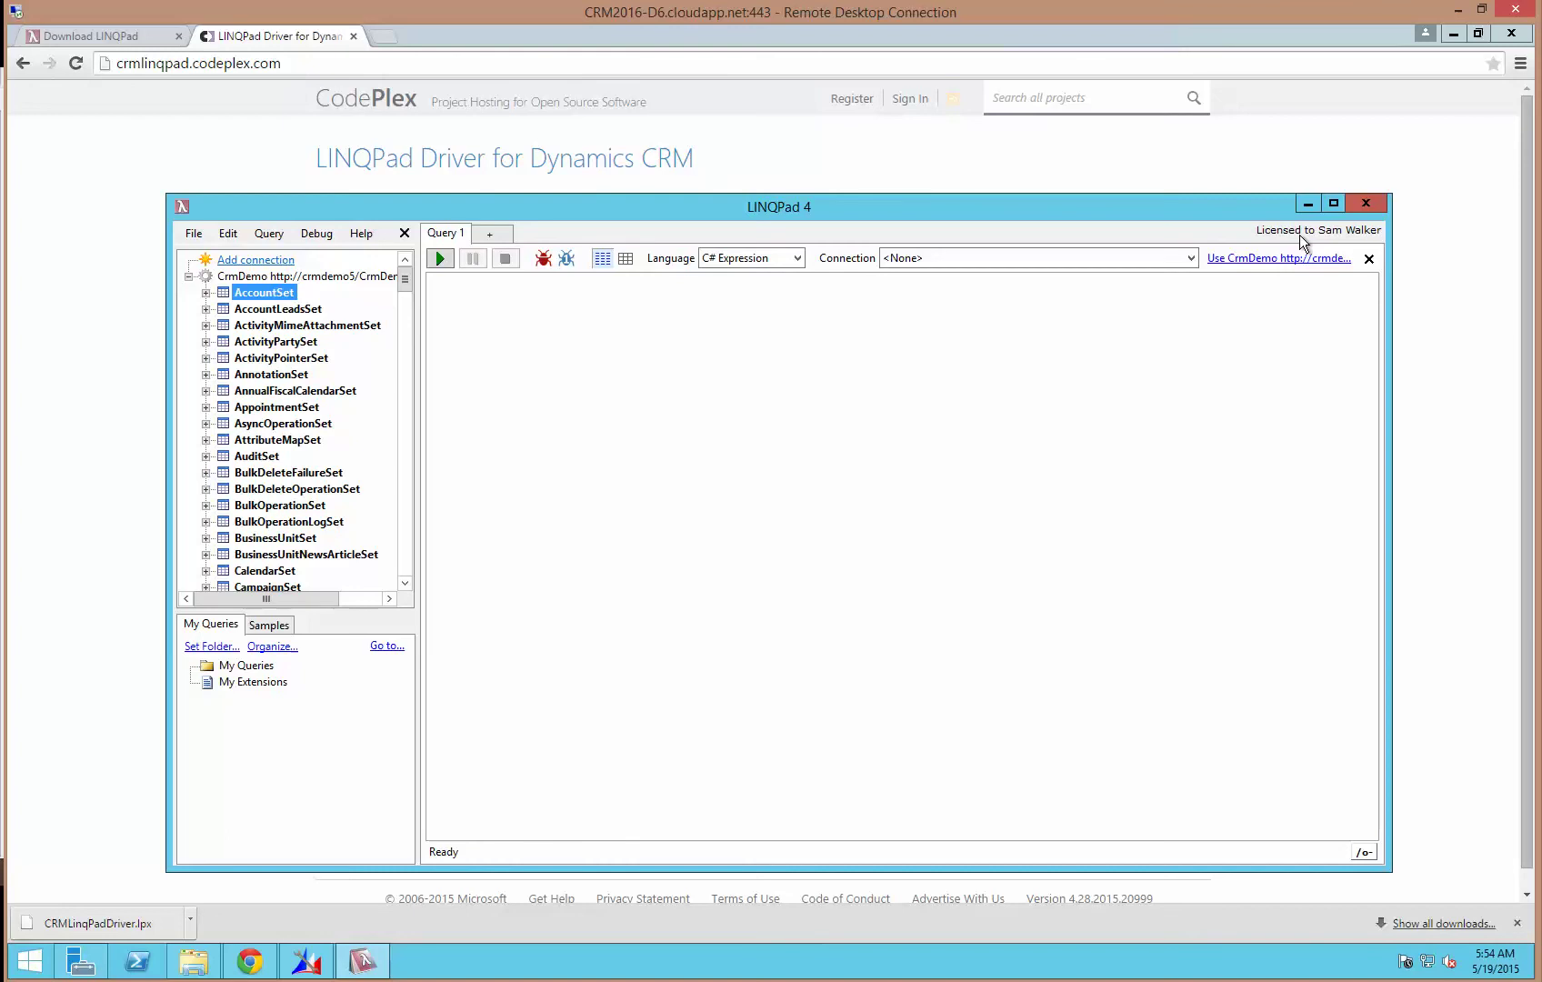
- Begin the AccountSet query and set its connection to CrmDemo
left_click(920, 316)
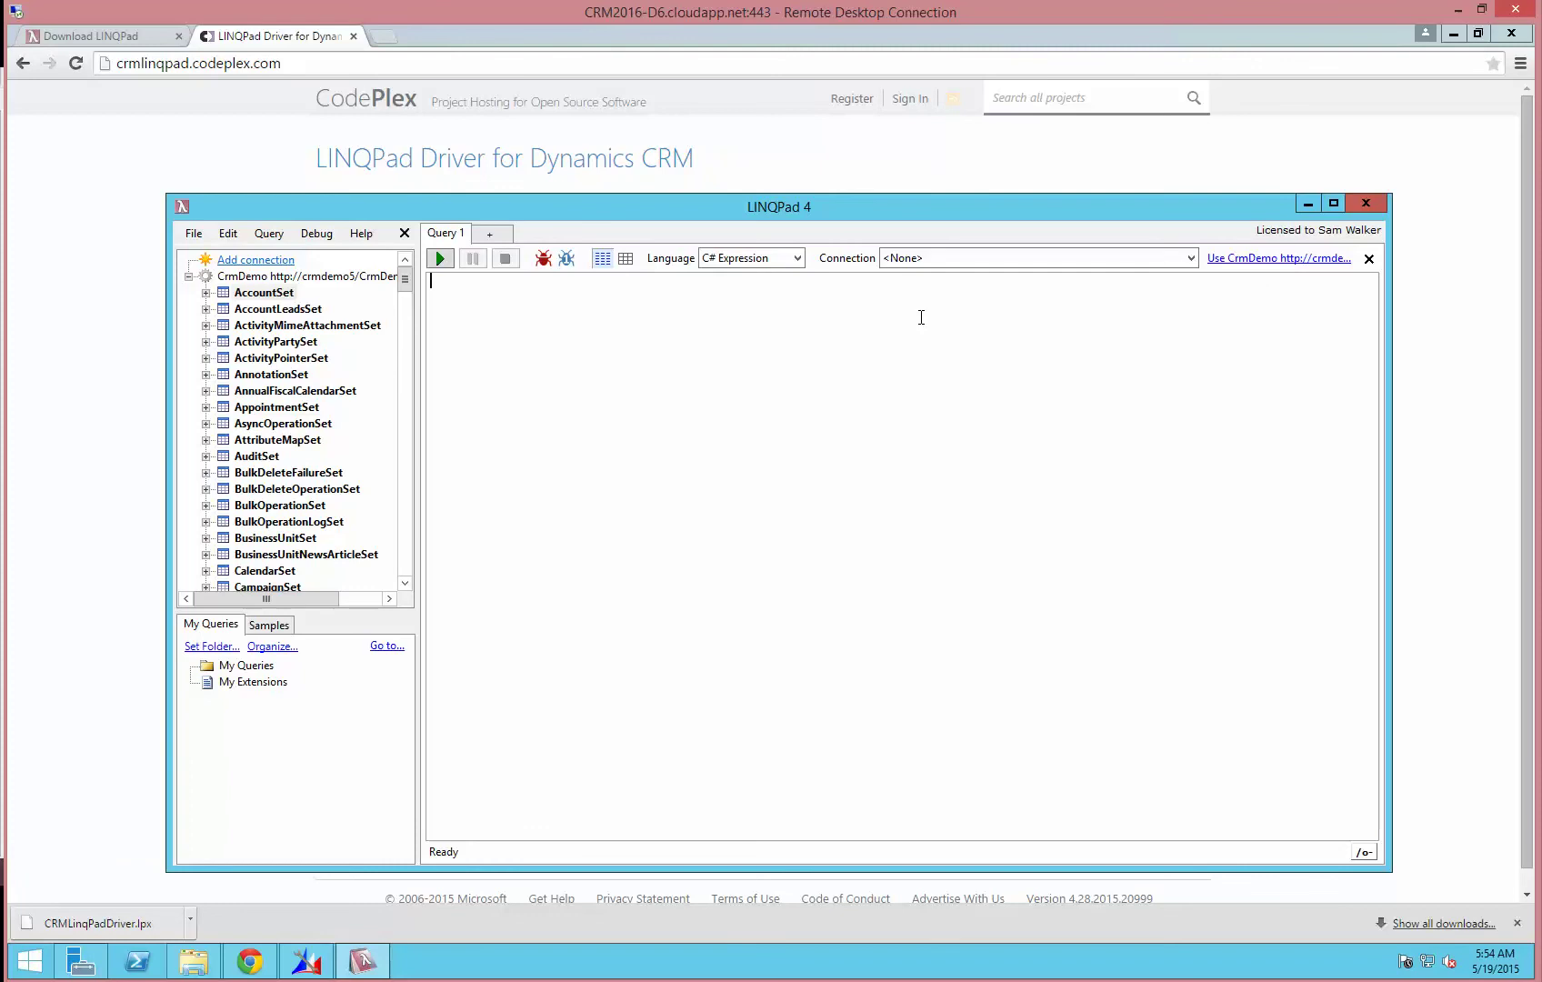
type("Acc")
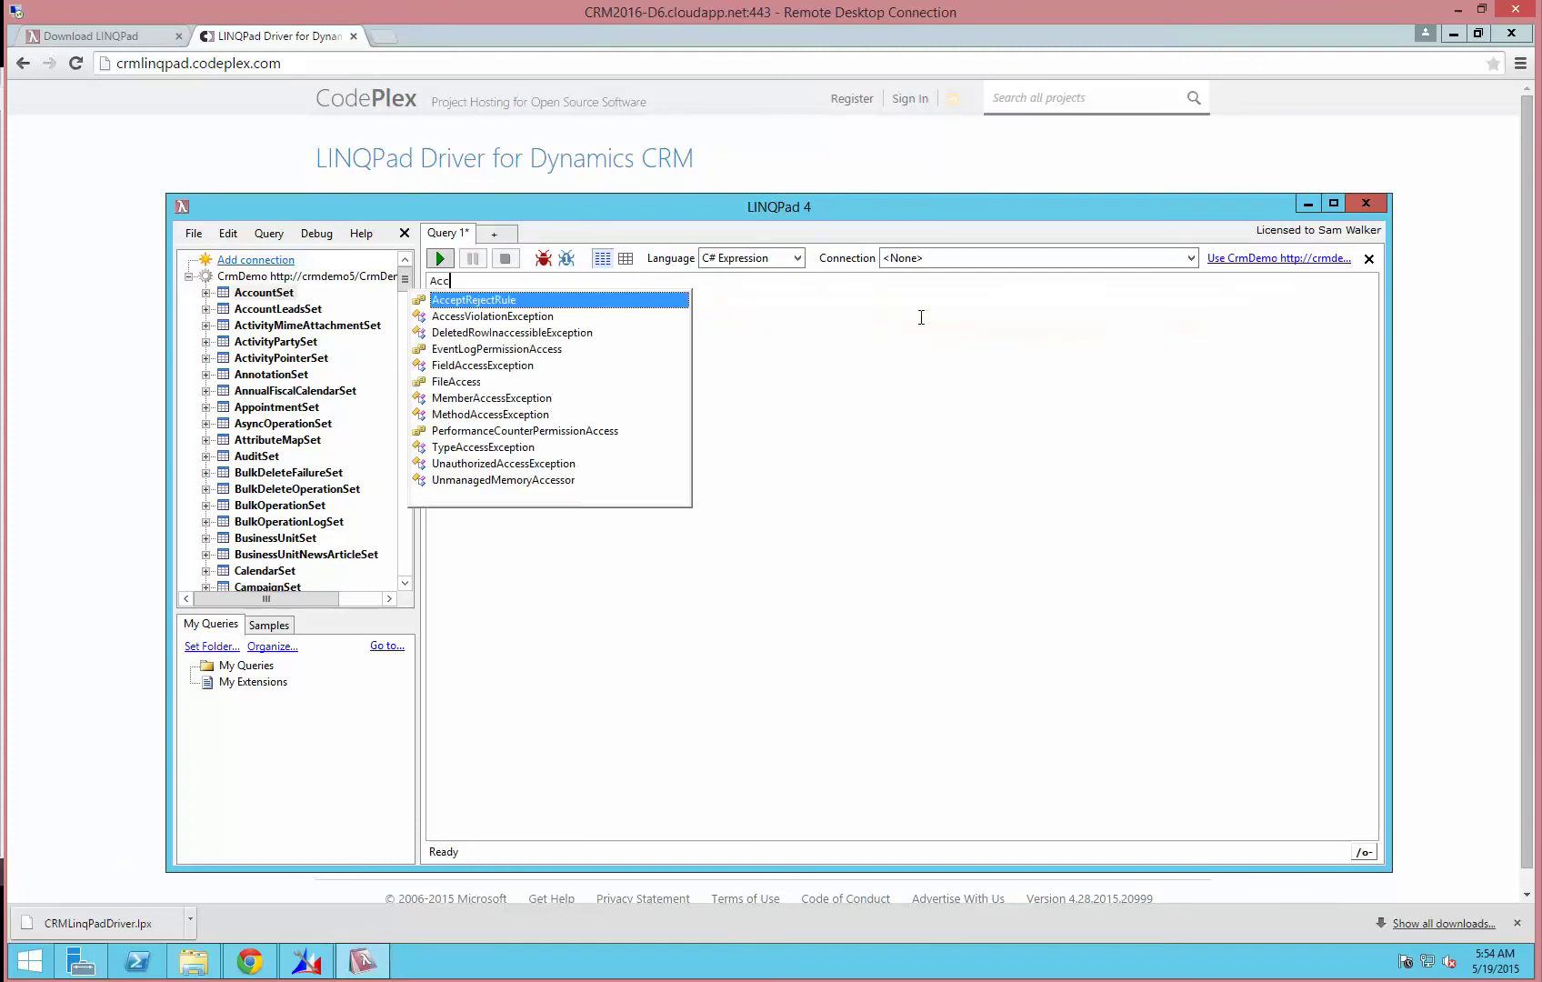
type("ountSe")
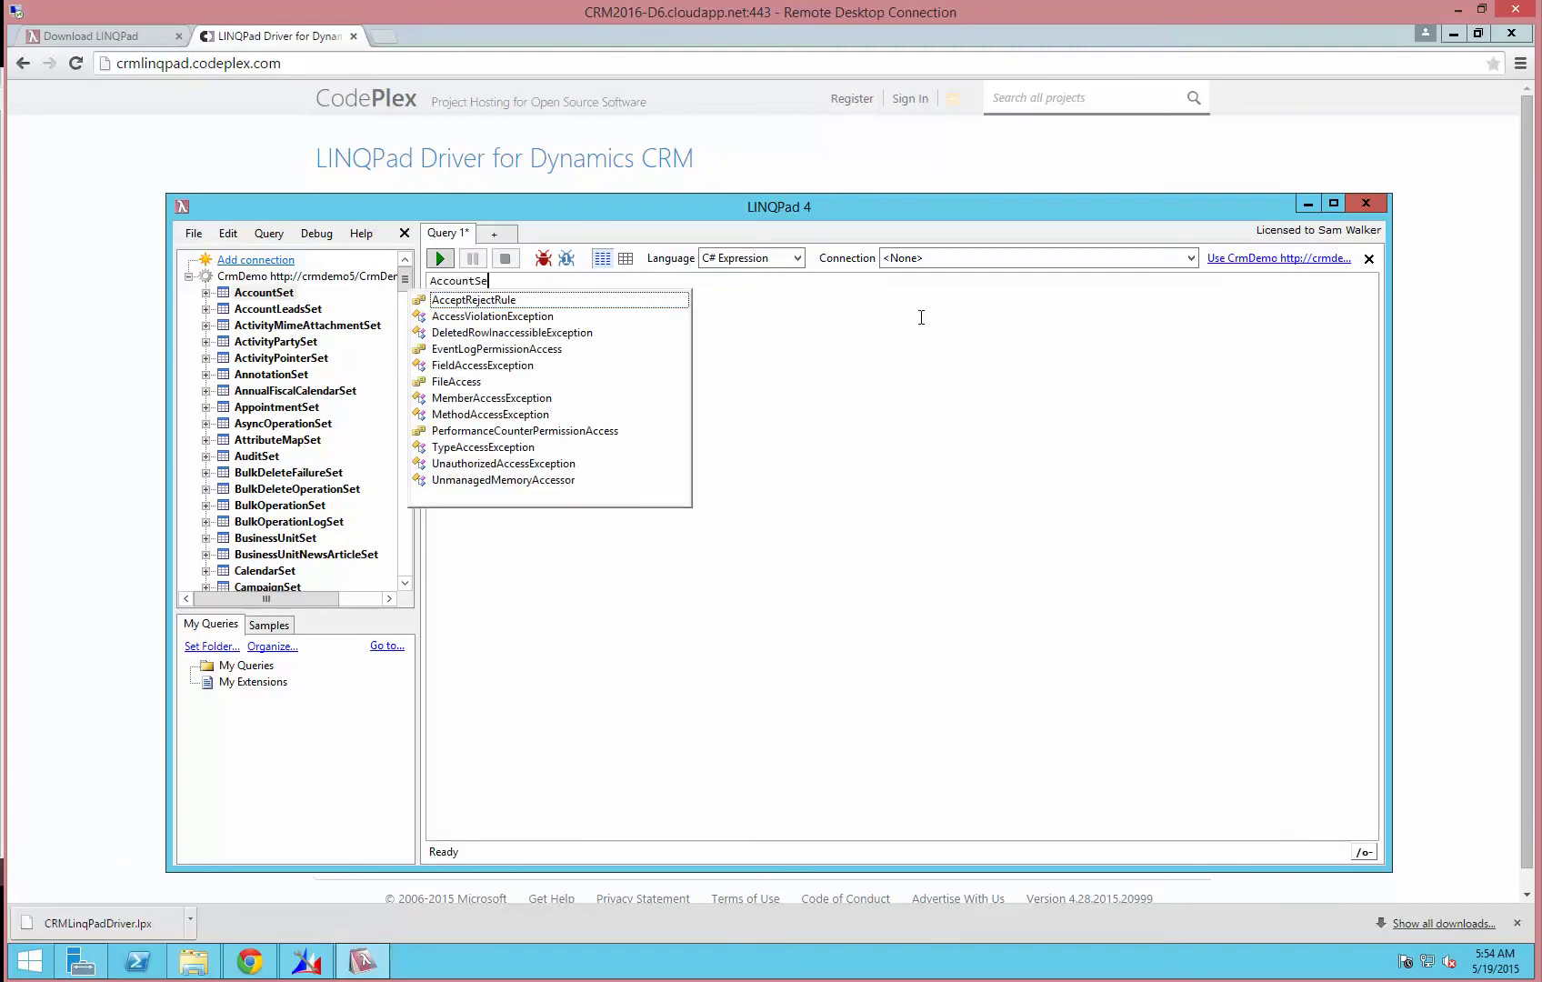
type("t")
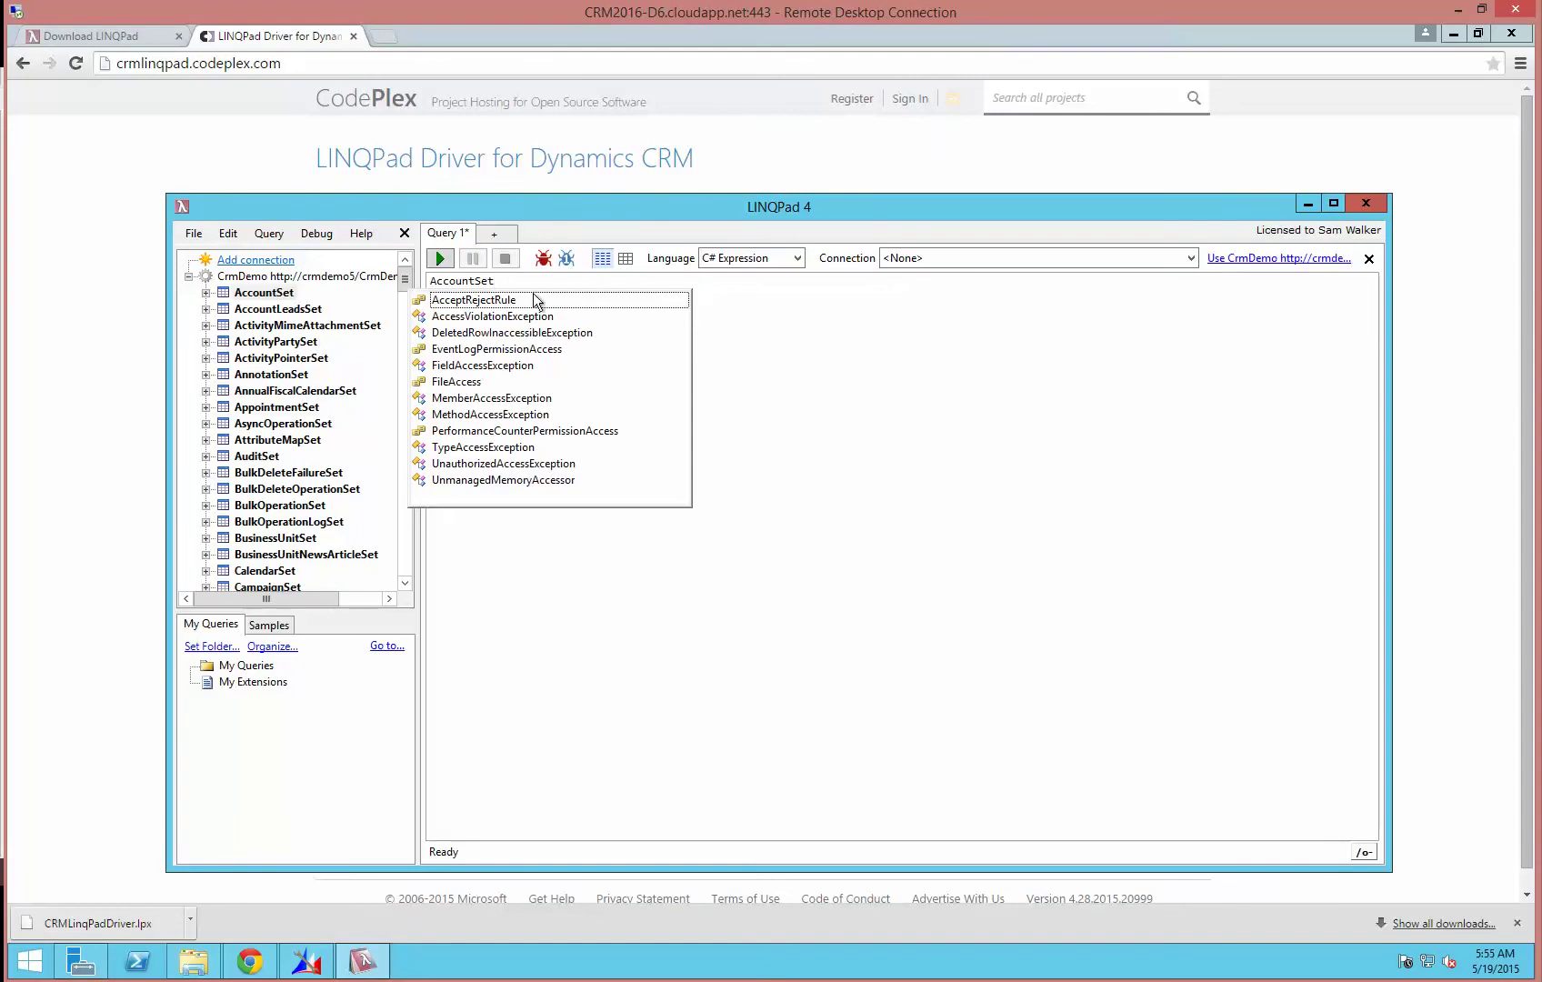
left_click(912, 264)
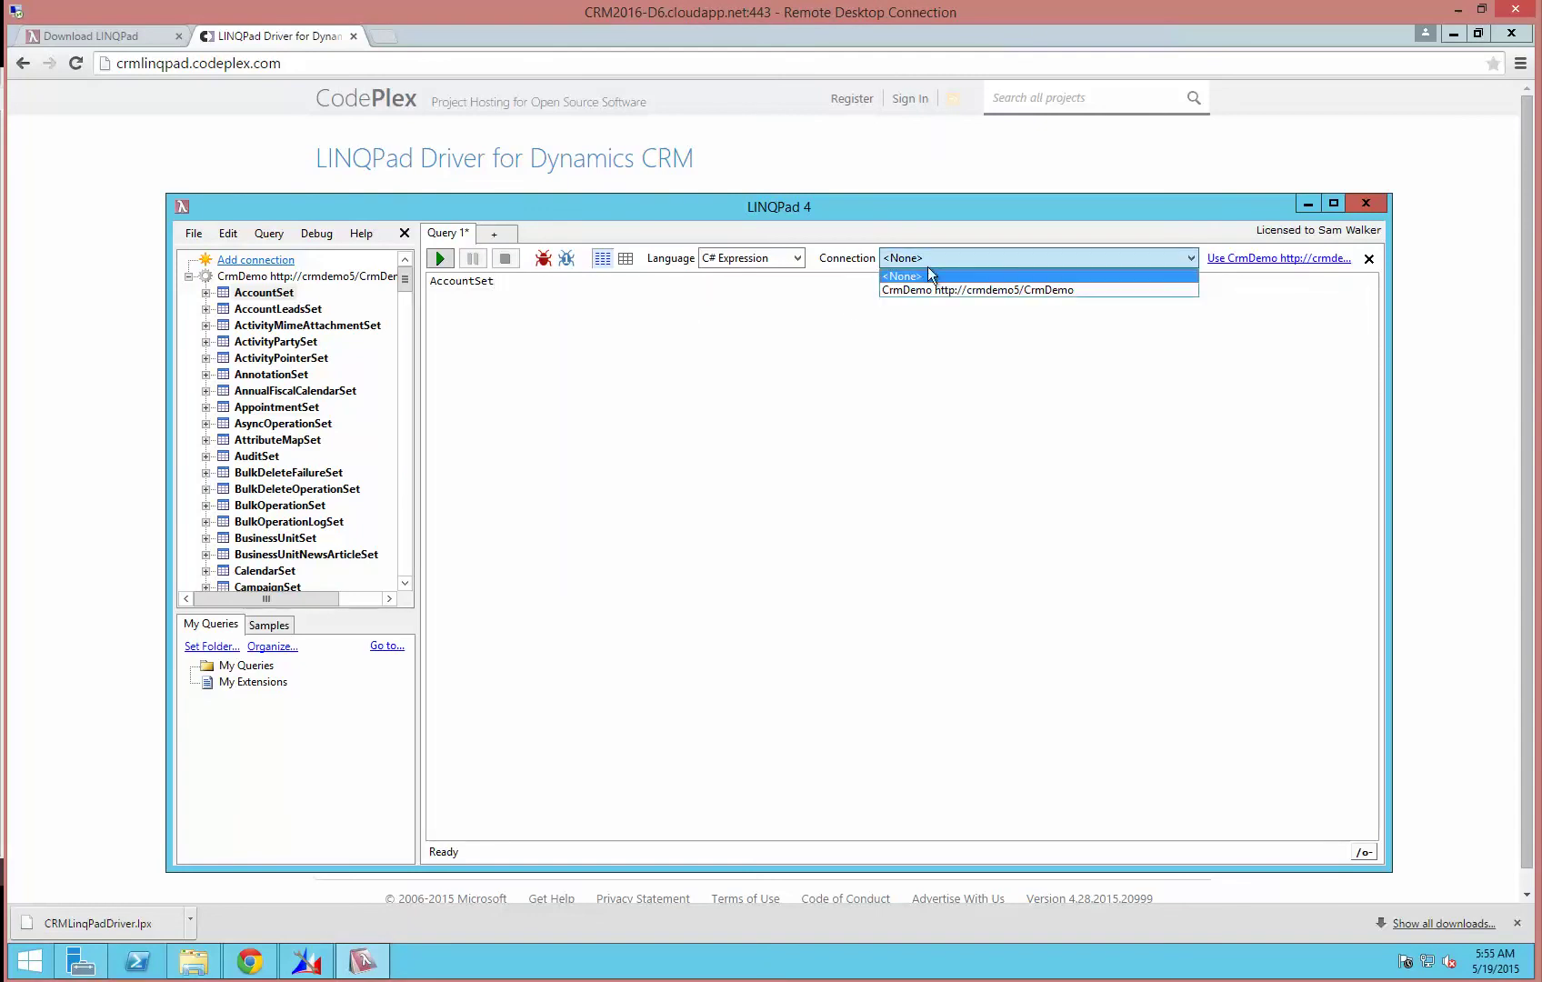
left_click(930, 291)
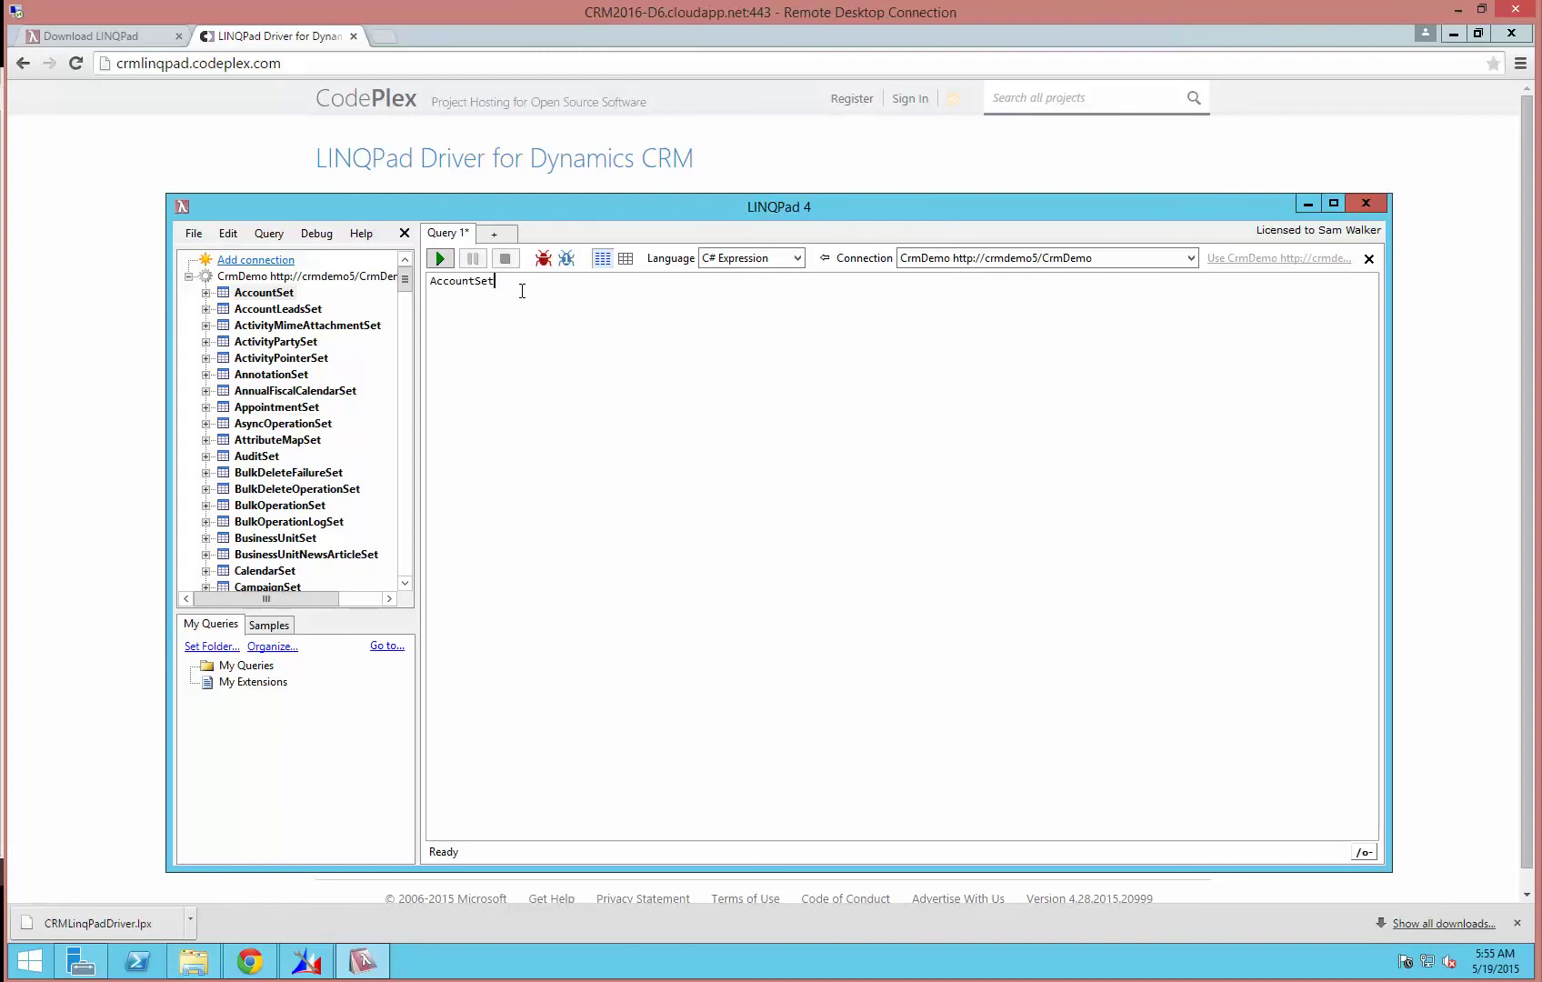
type(".")
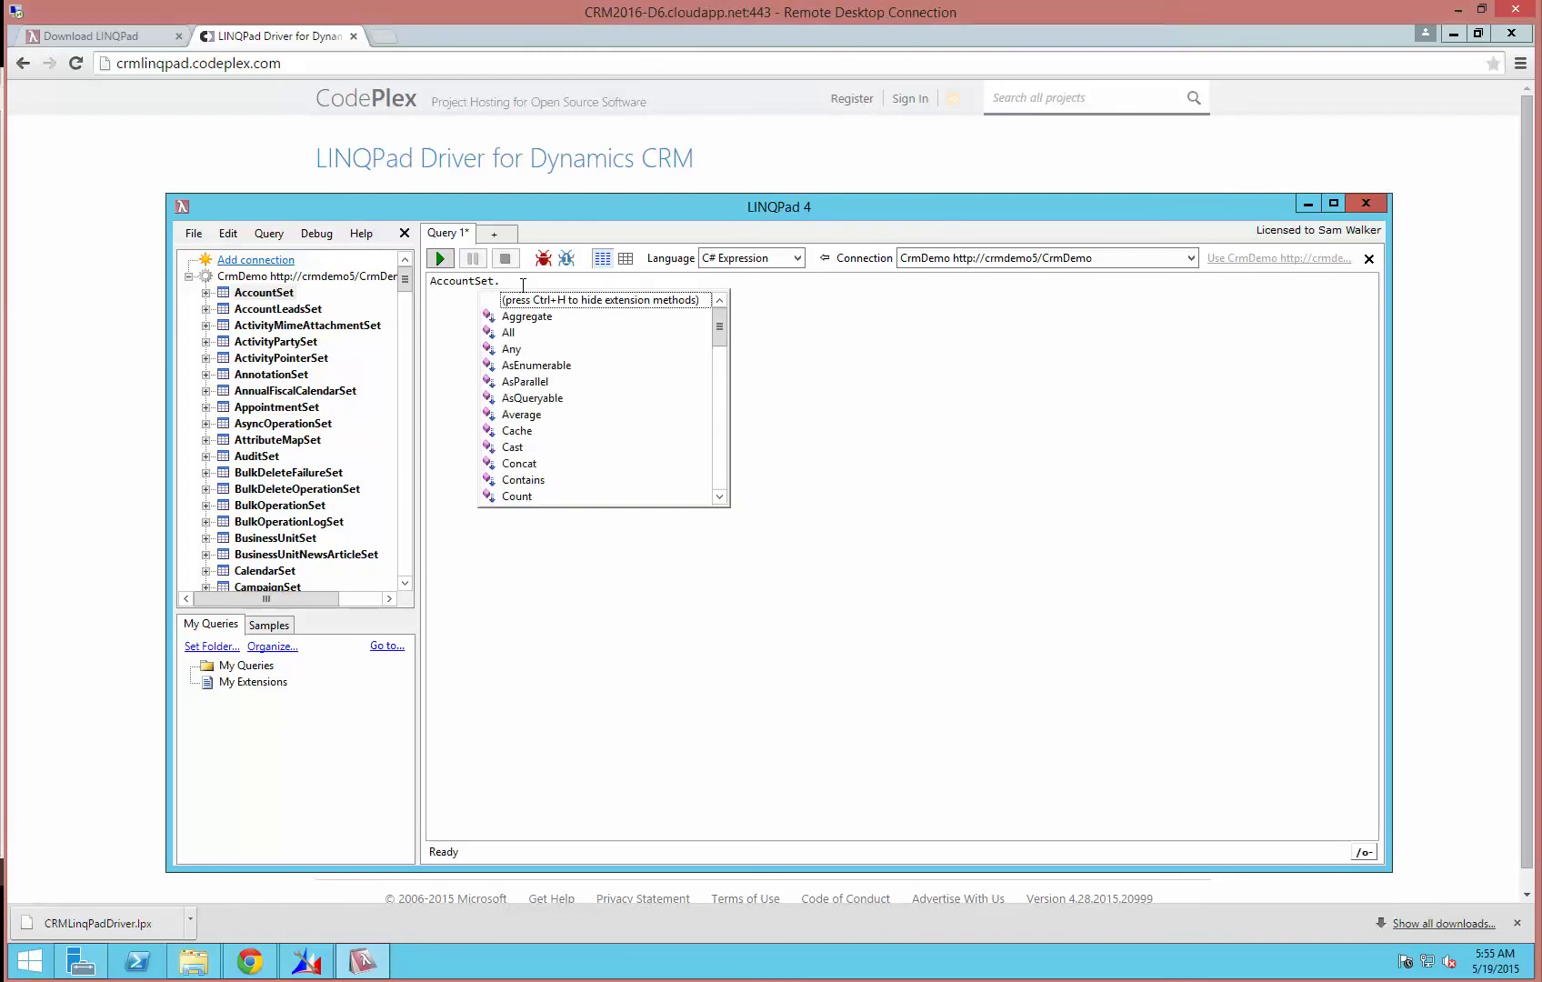
type("Selec")
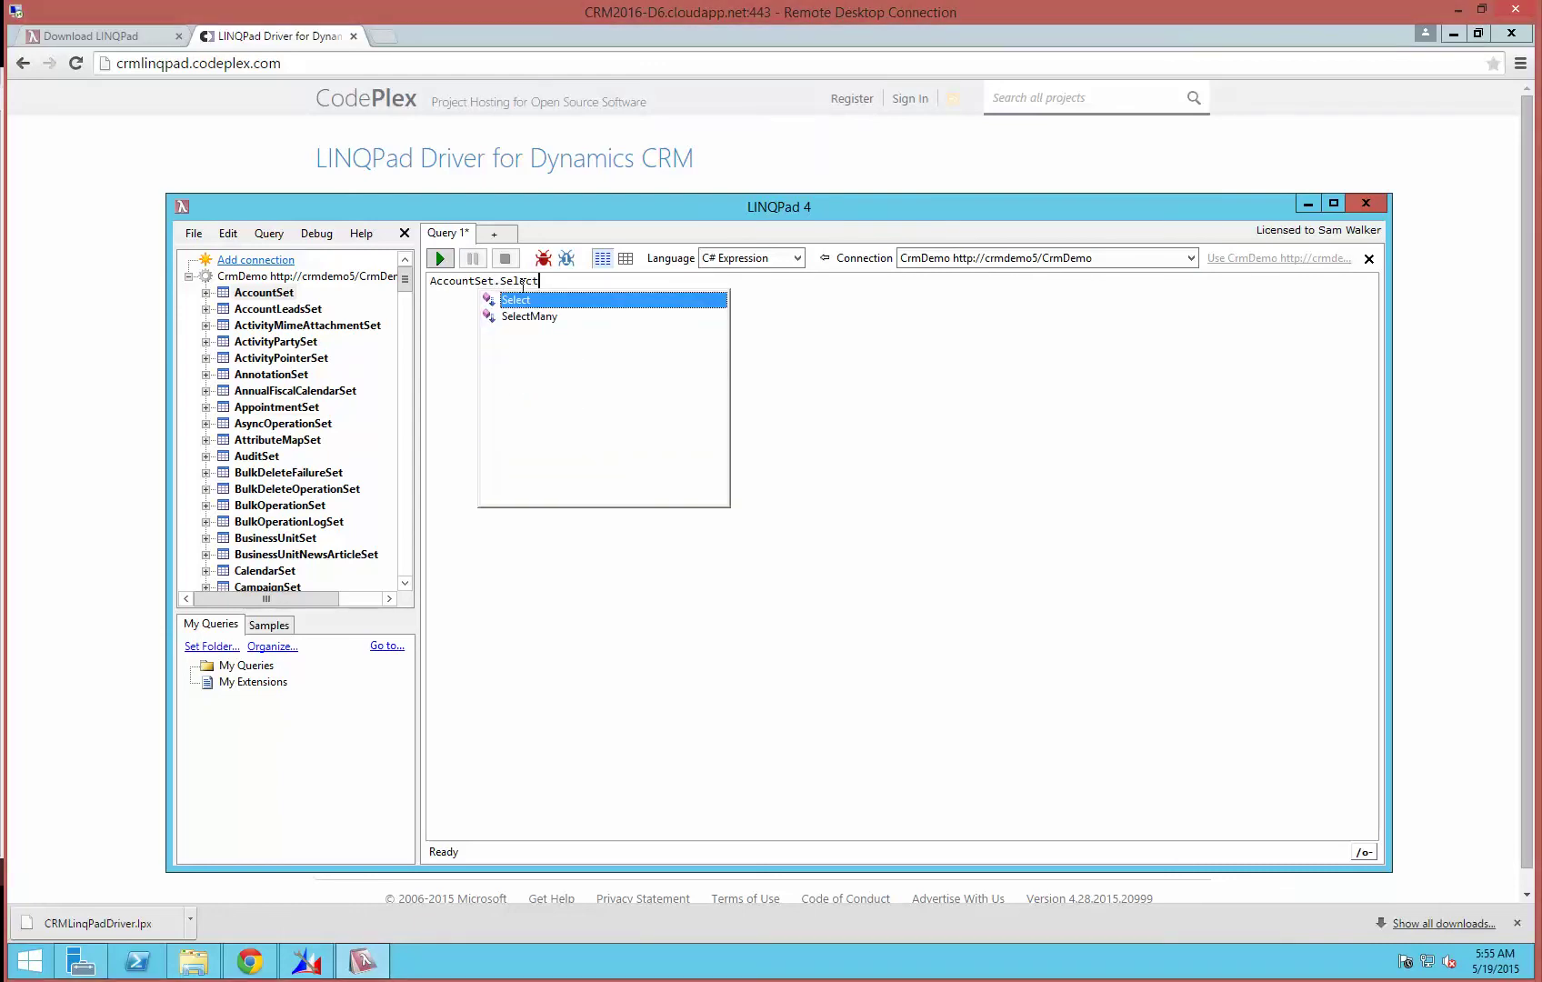
type("t(")
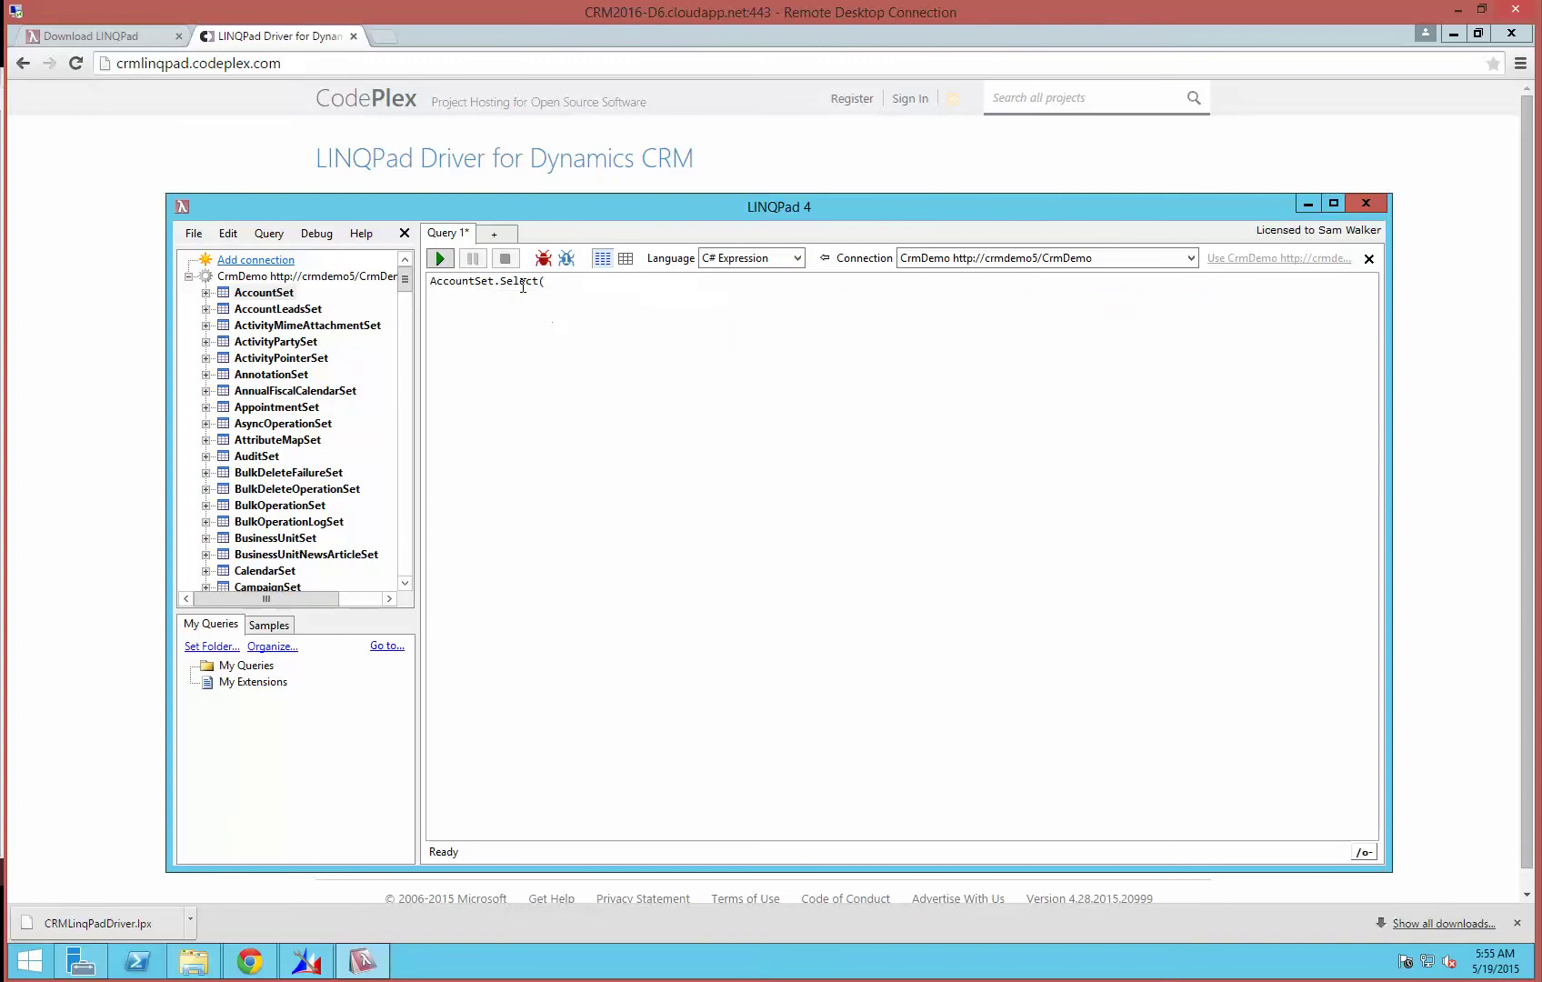
type(")")
- Complete Select(a => new {a.Name, a.CreatedOn}).Dump("Account") with IntelliSense picking CreatedOn
key("Left")
type("a =")
type("> ")
type("new {}")
key("Left")
type("a.Name, ")
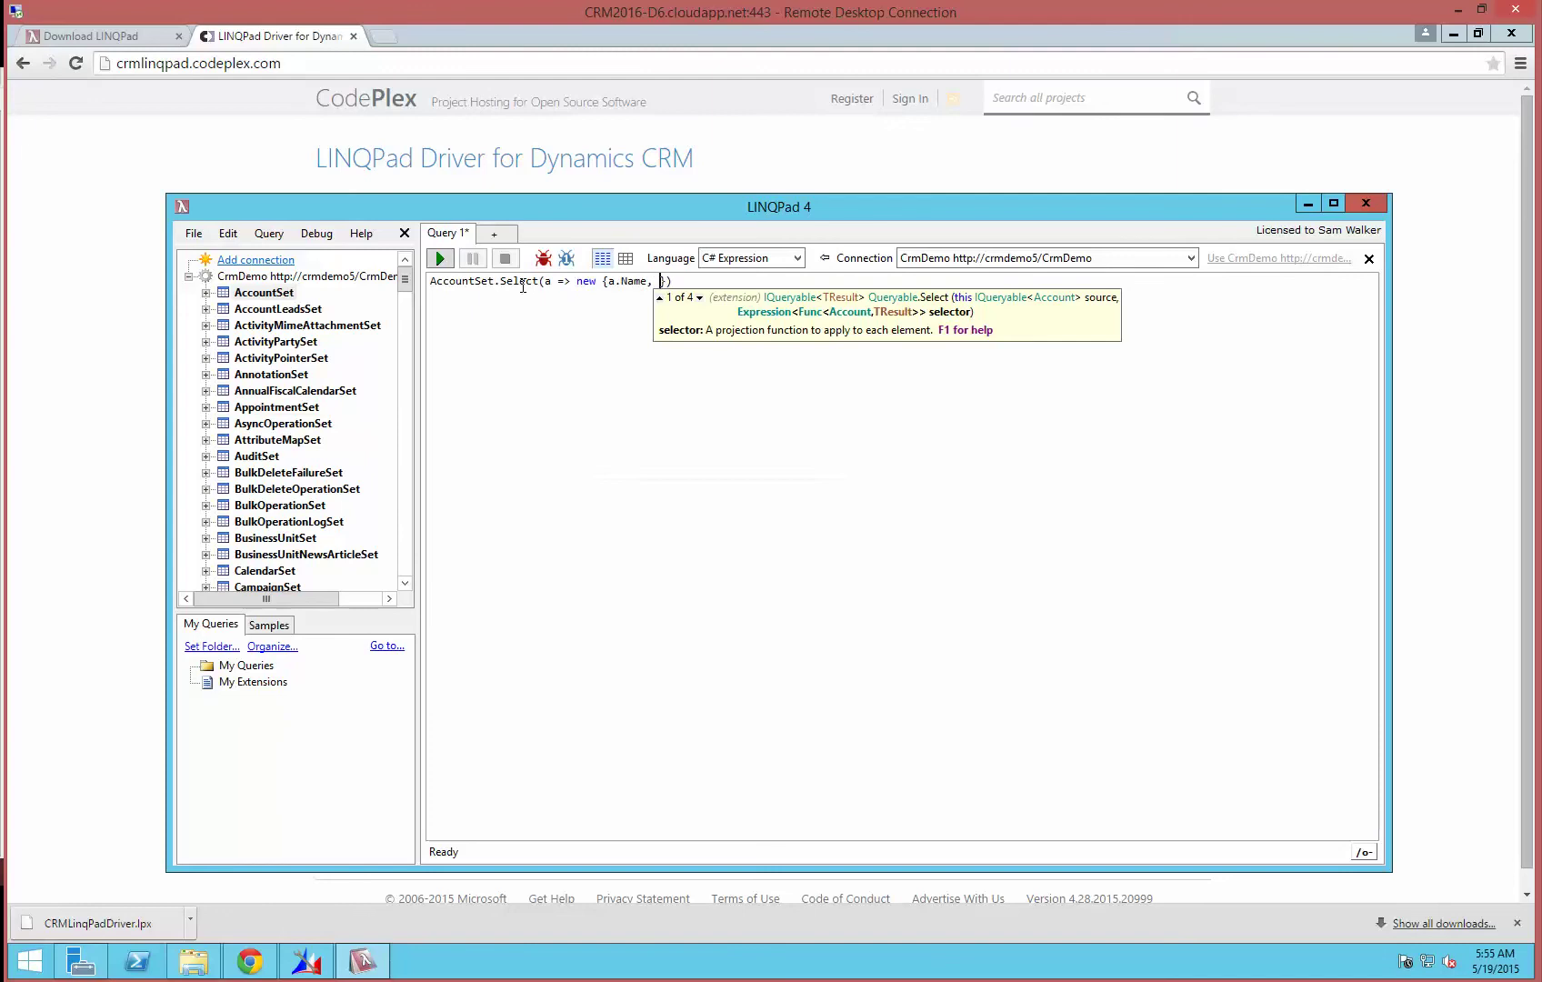
type("a.")
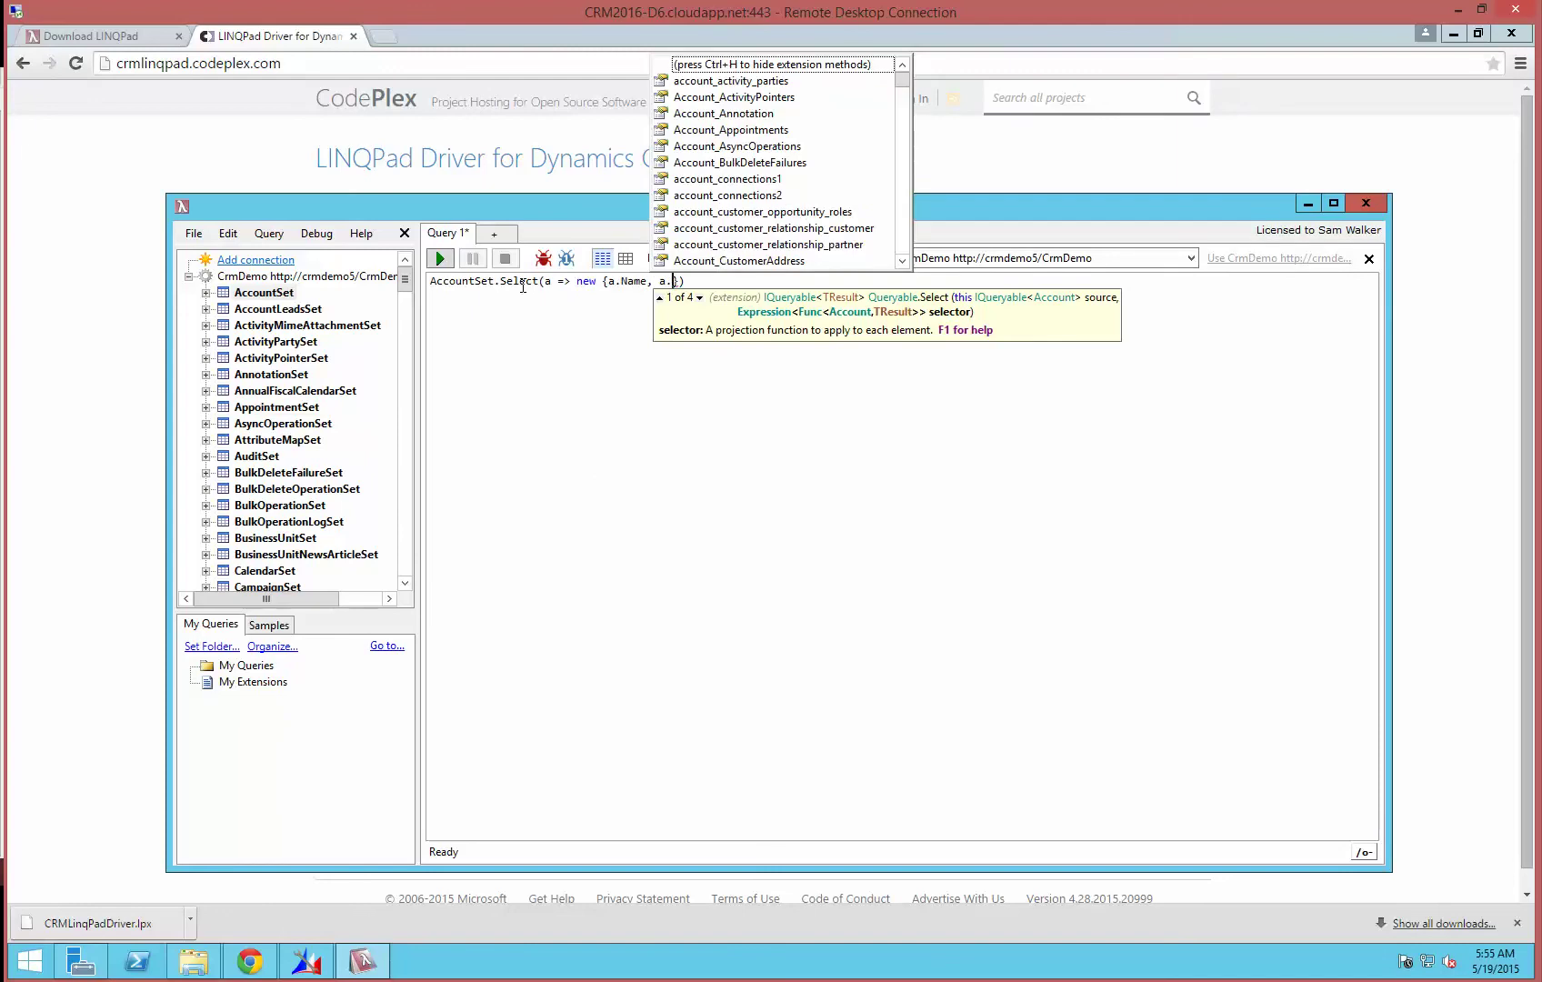
type("creat")
key("Down")
key("Down")
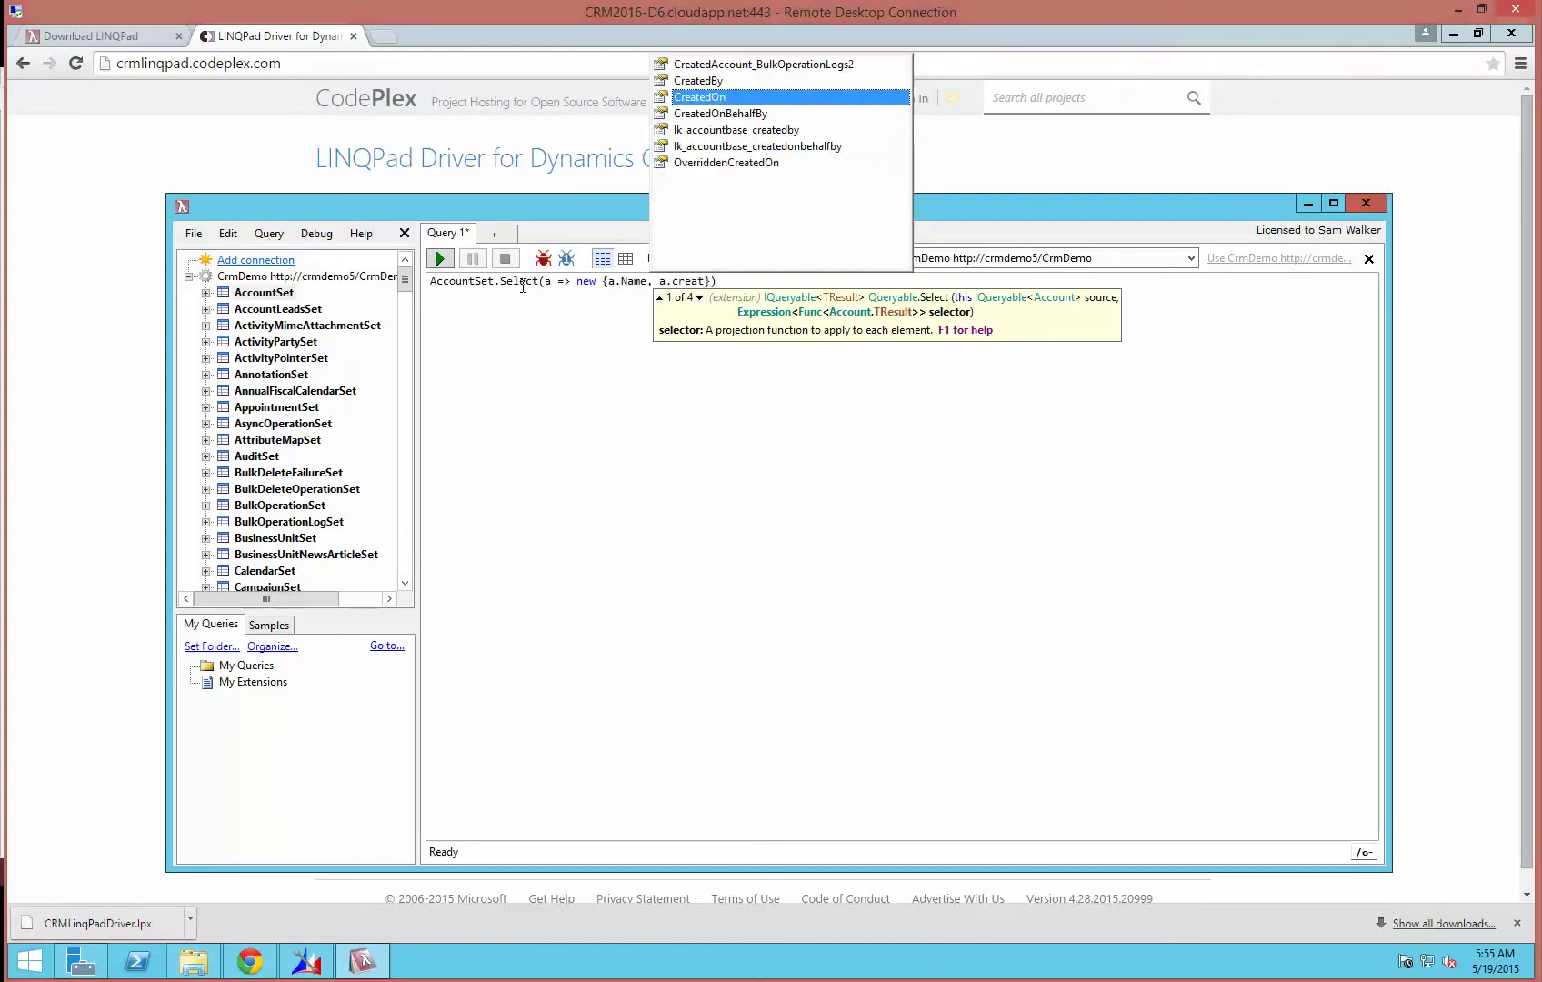
key("Return")
type("})")
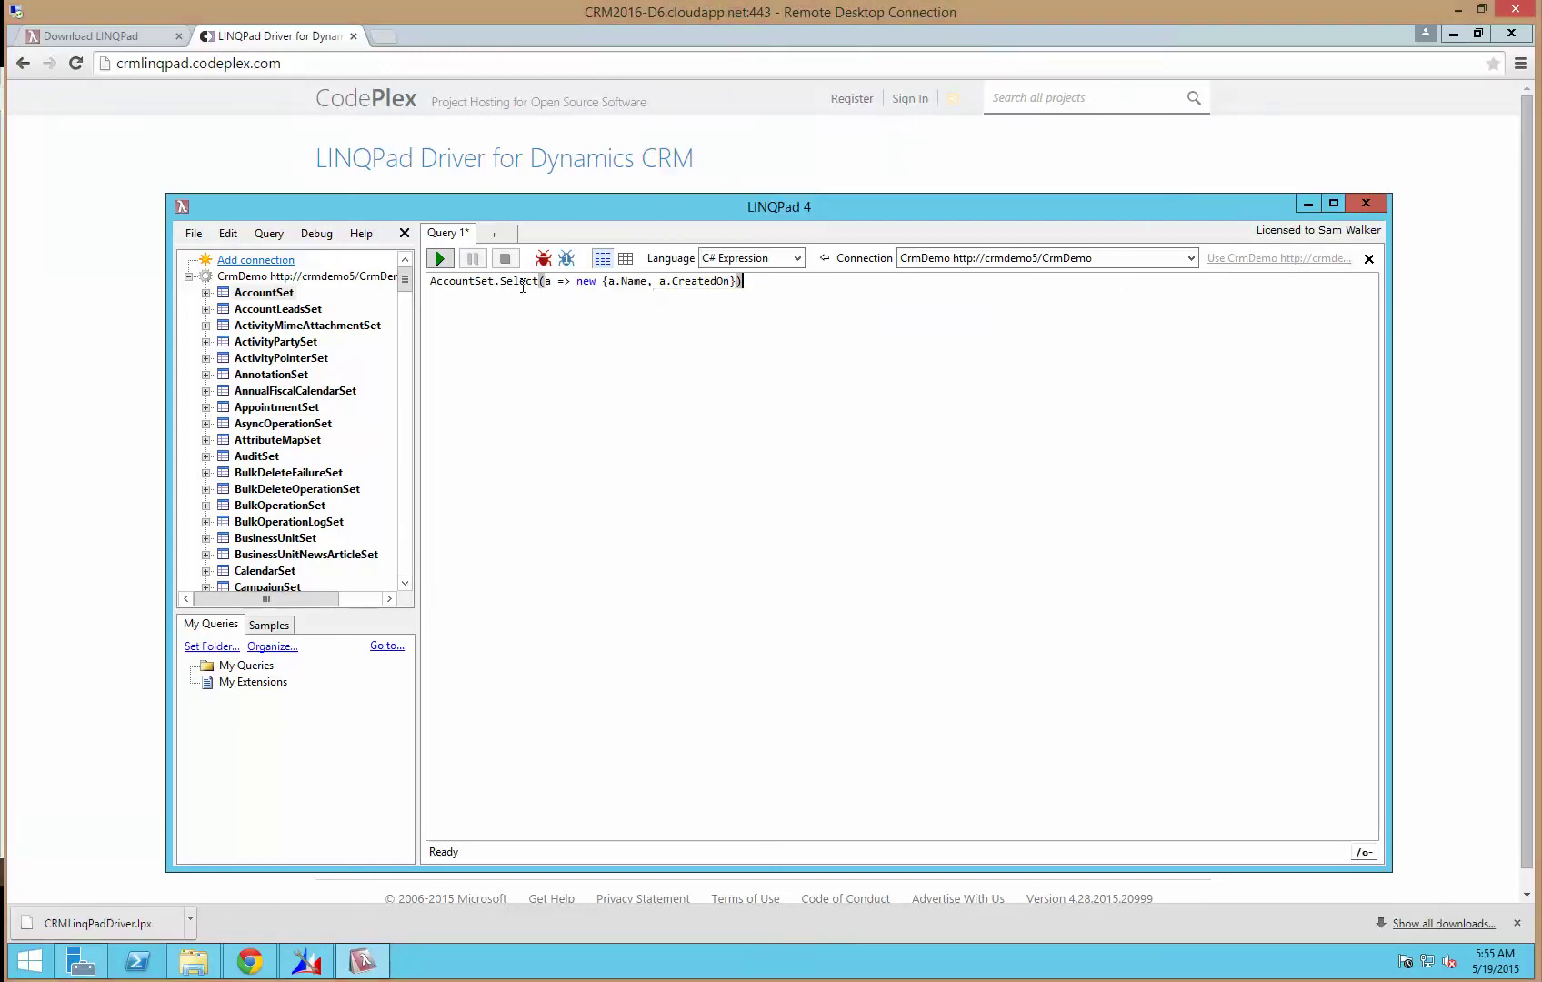
type(" .Du")
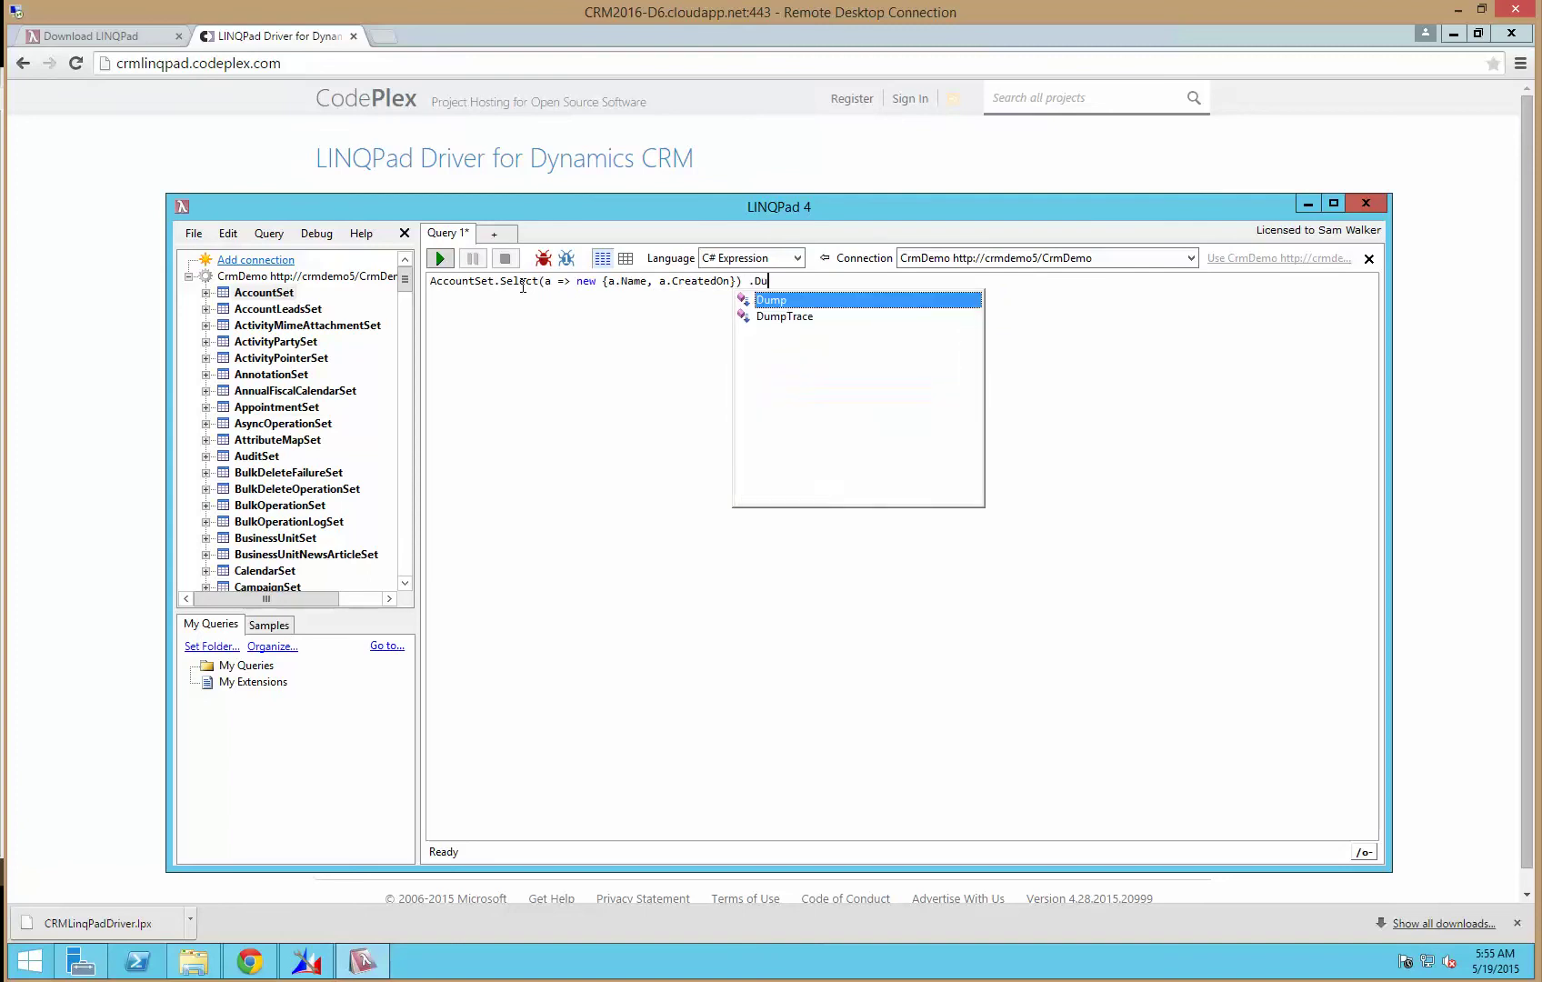
type("mp(")
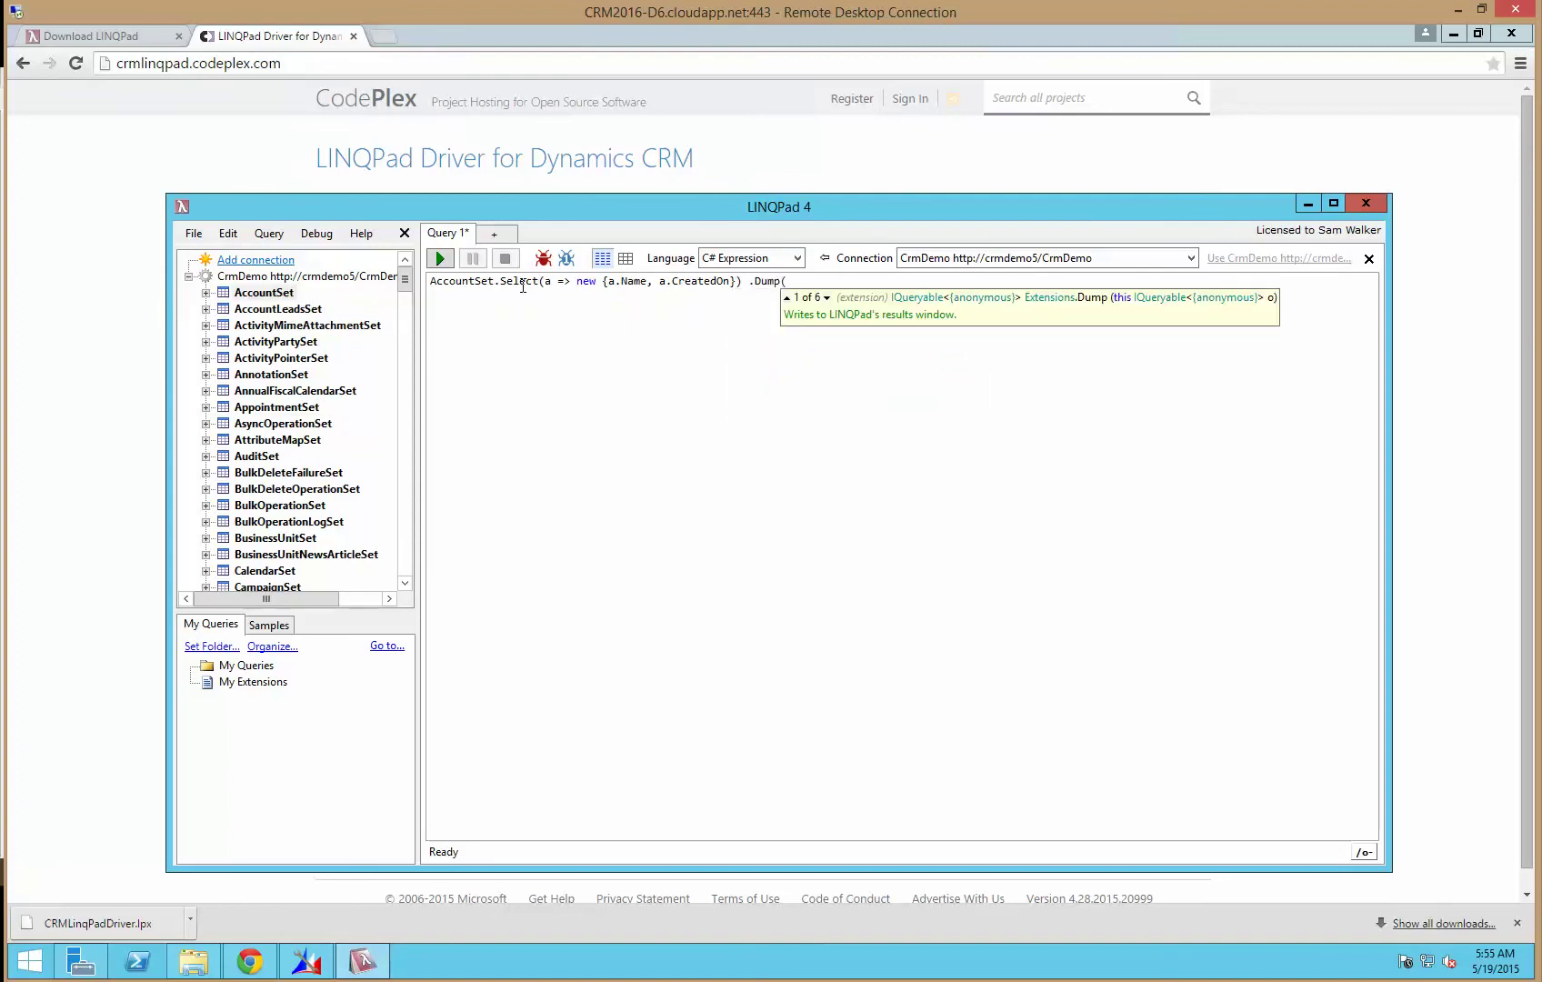
type("\"Account\"")
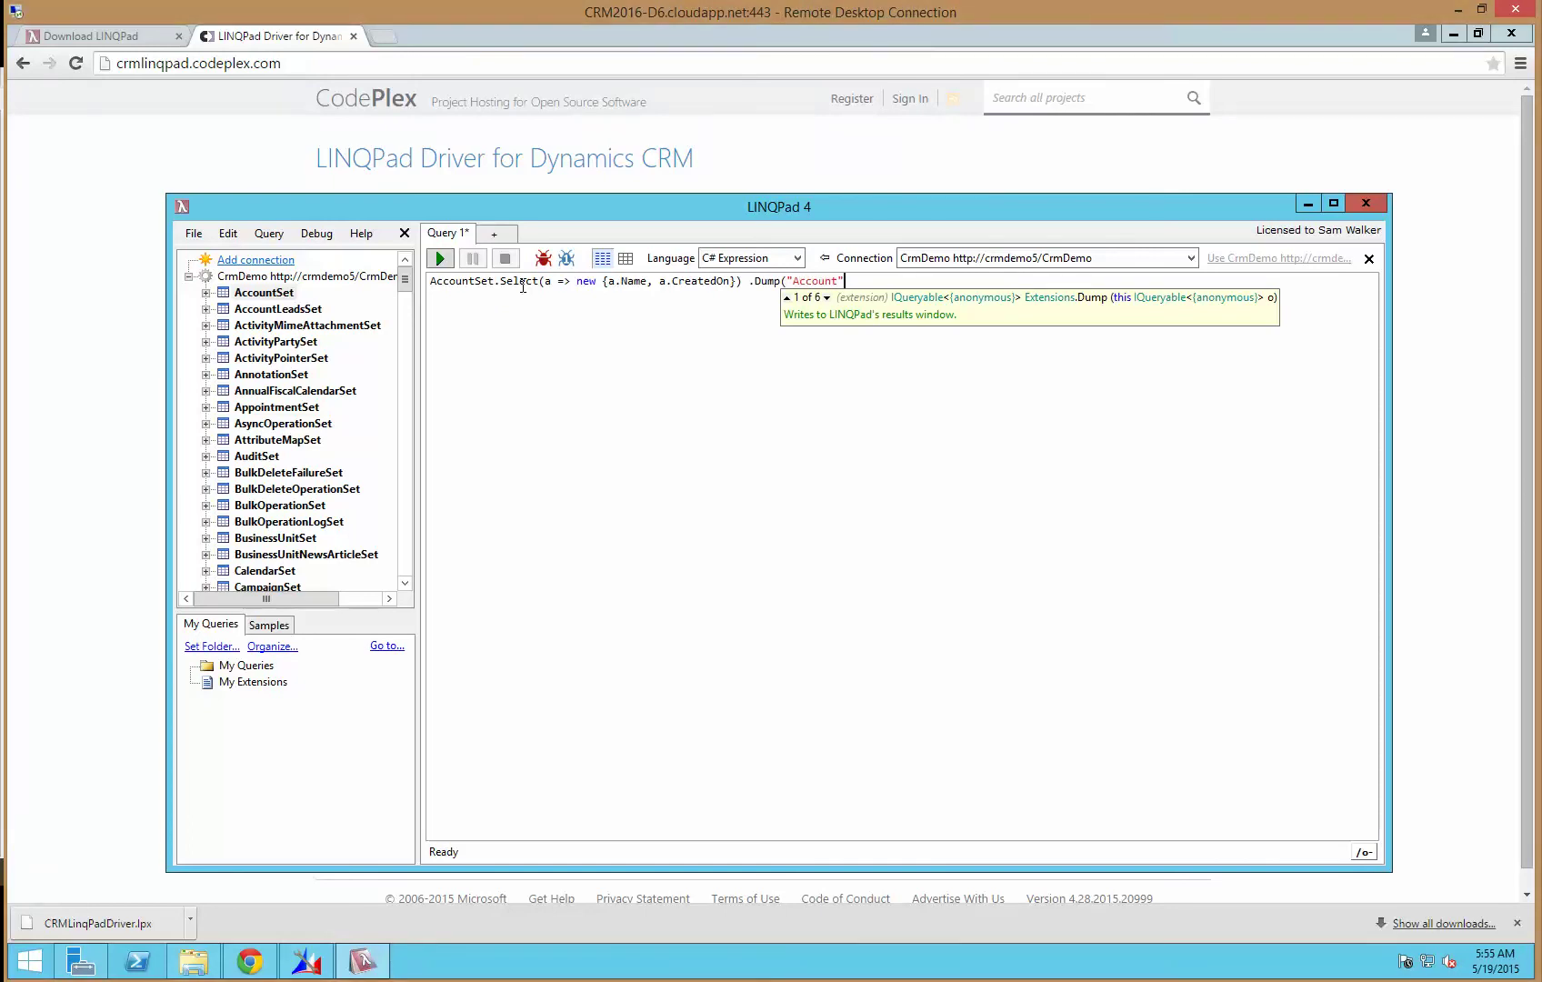
type(");")
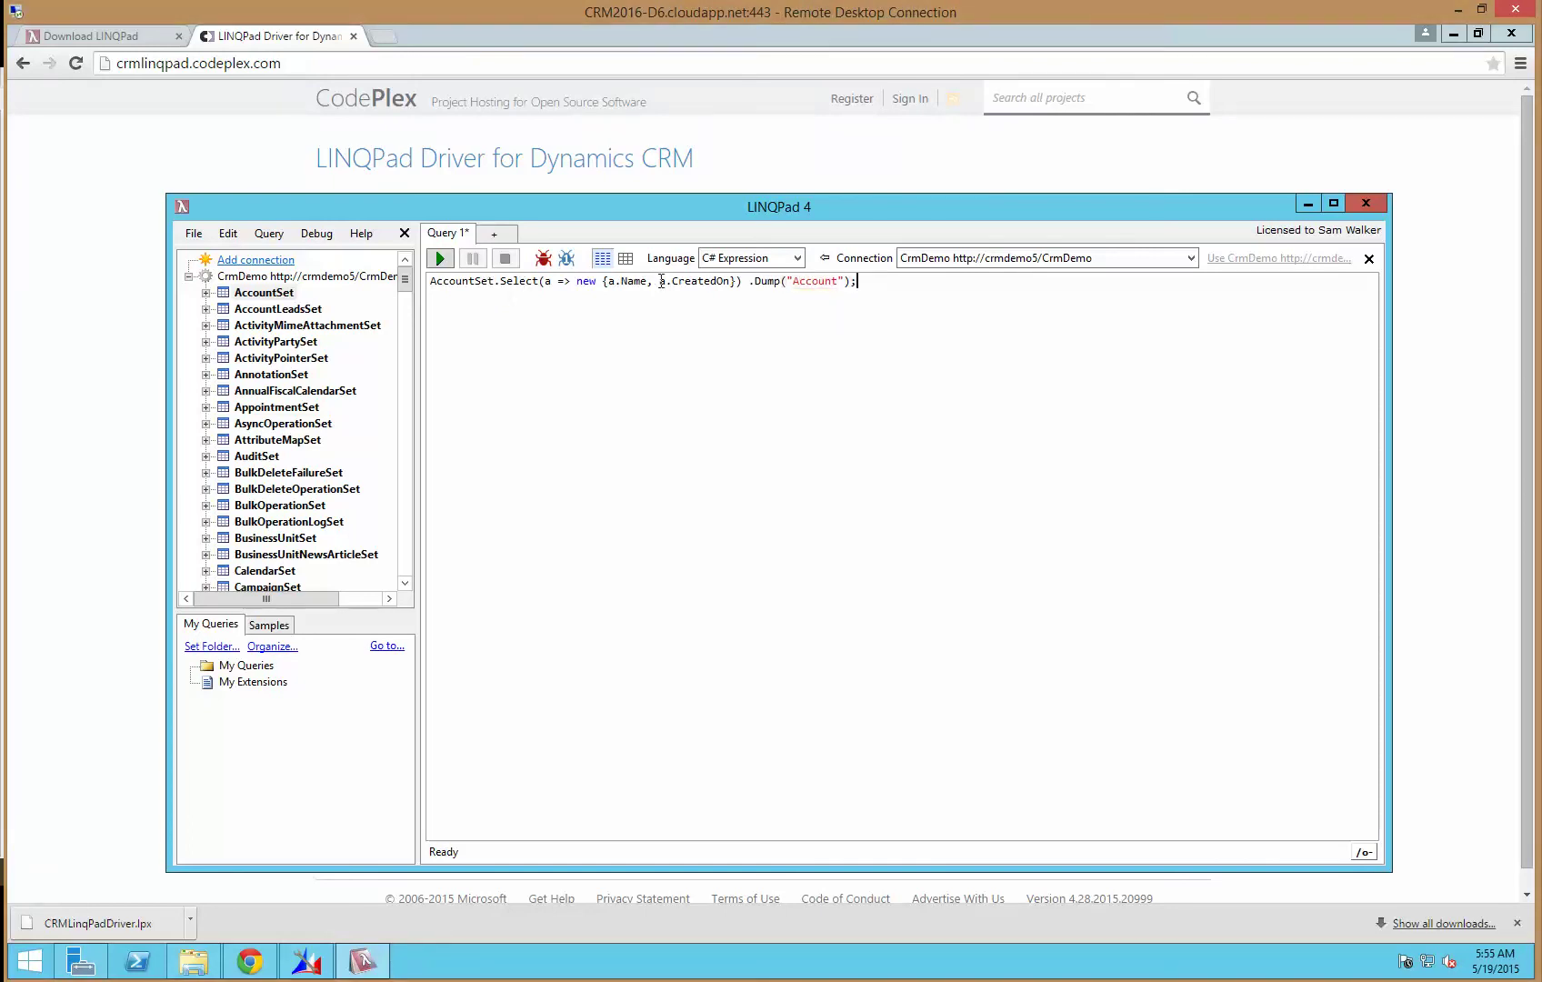
- Run the query as C# Statement(s), producing the 10-row Account table of names and creation dates
left_click(759, 263)
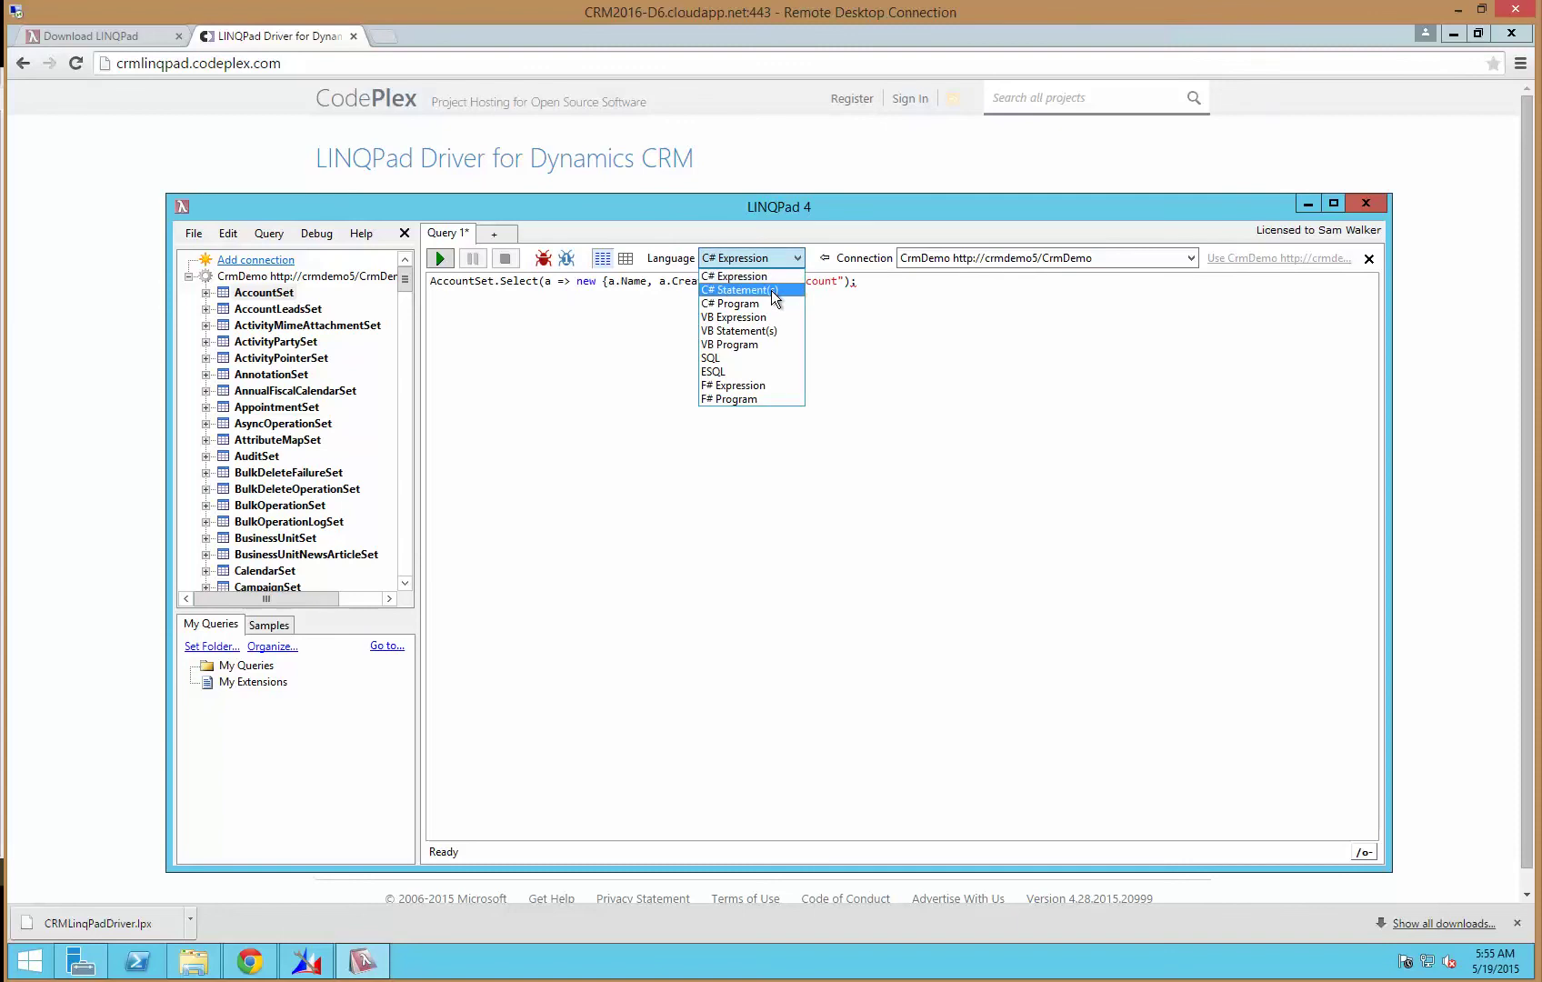
left_click(775, 291)
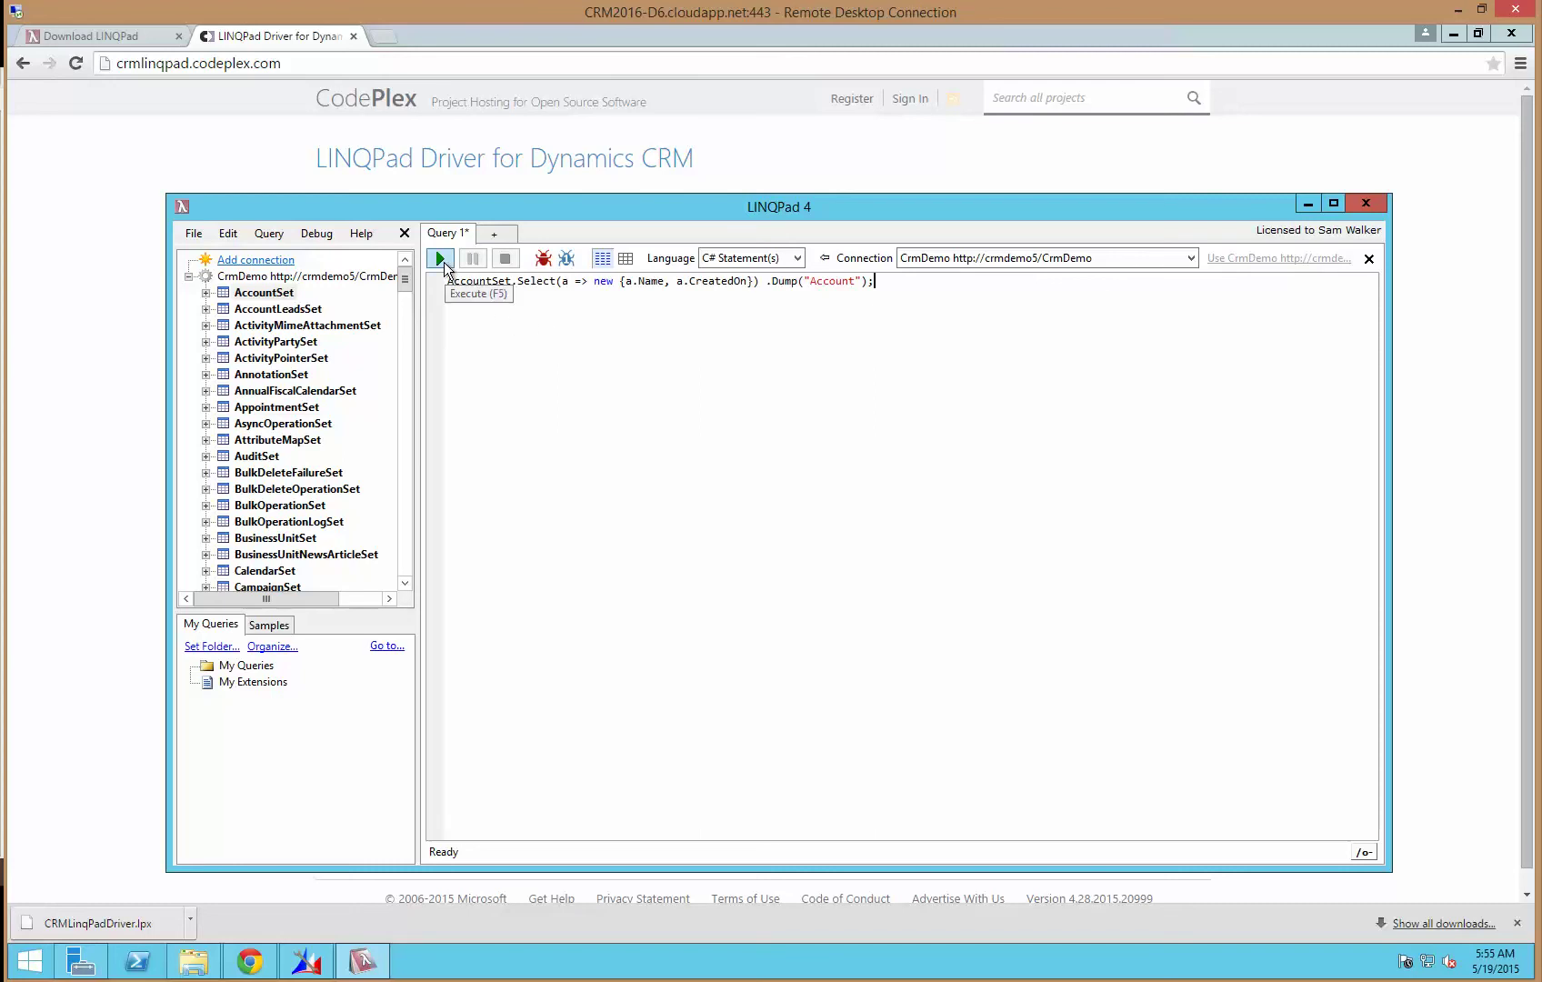
left_click(440, 259)
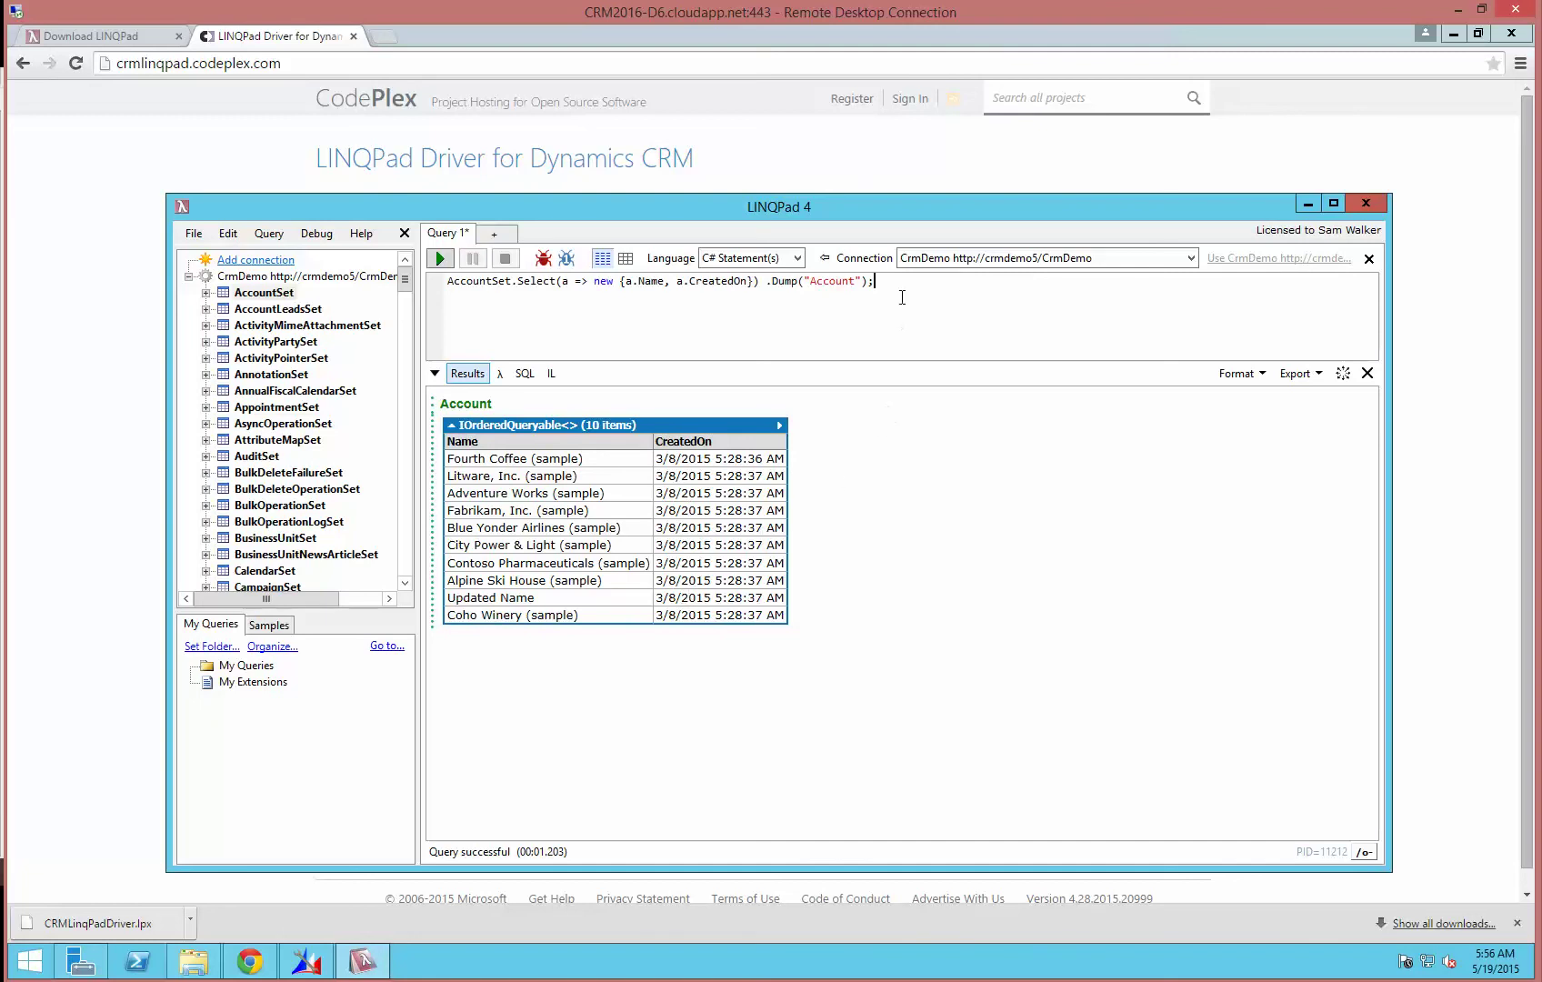
key("Return")
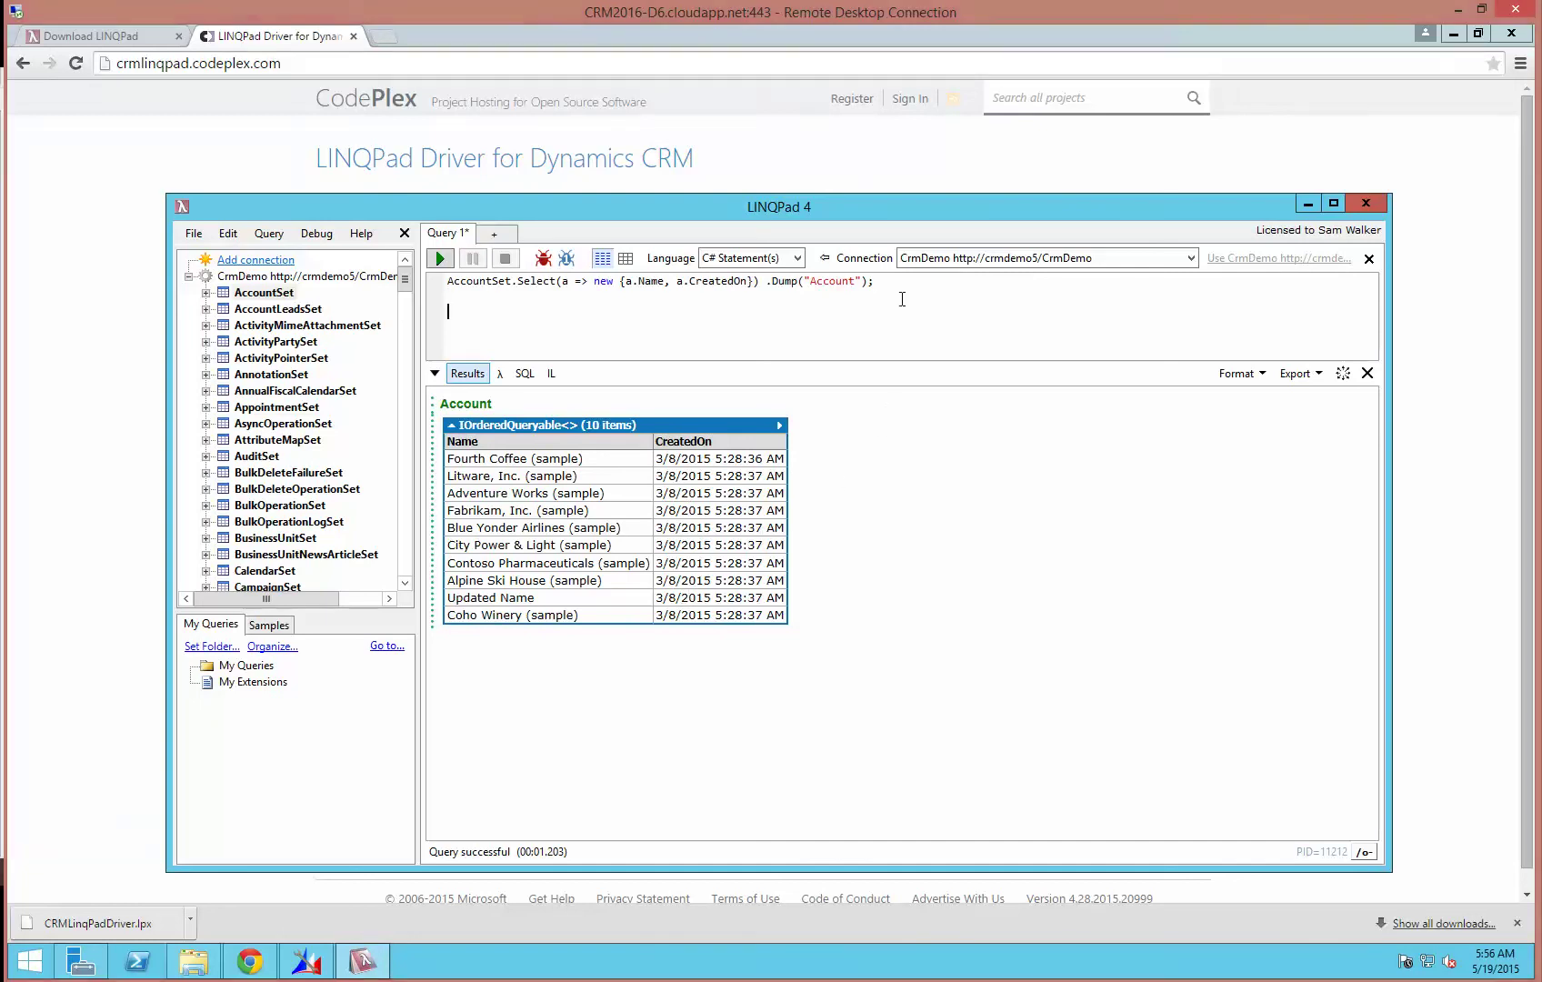
key("Return")
type("Cou")
key("BackSpace")
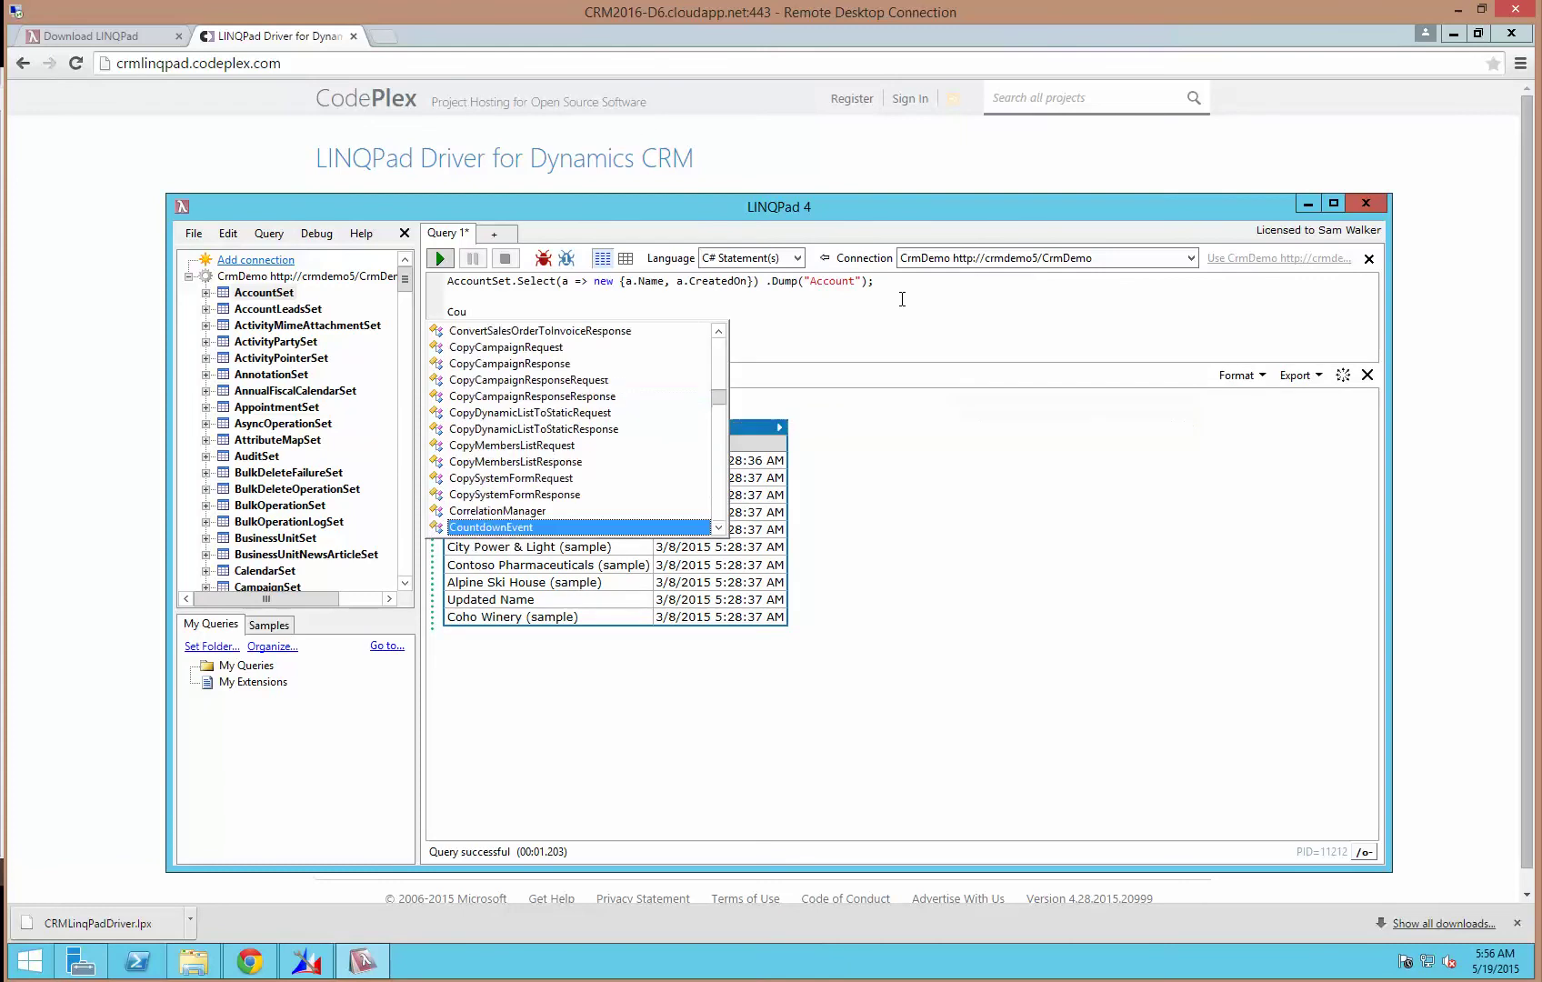
type("ntact")
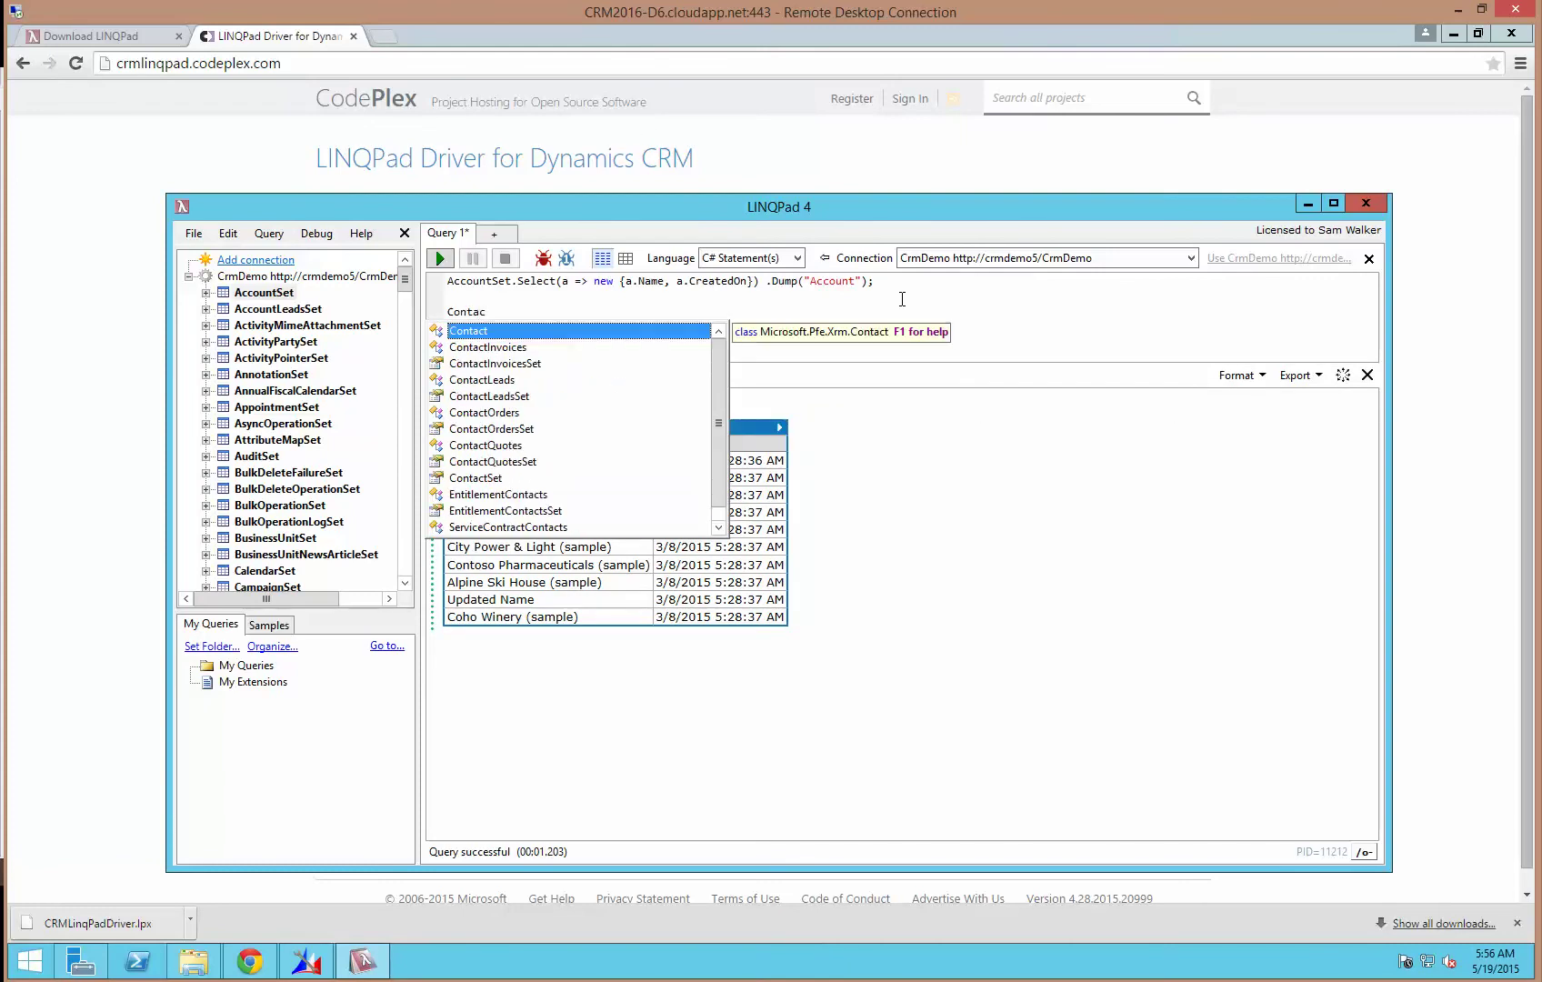
type("Se")
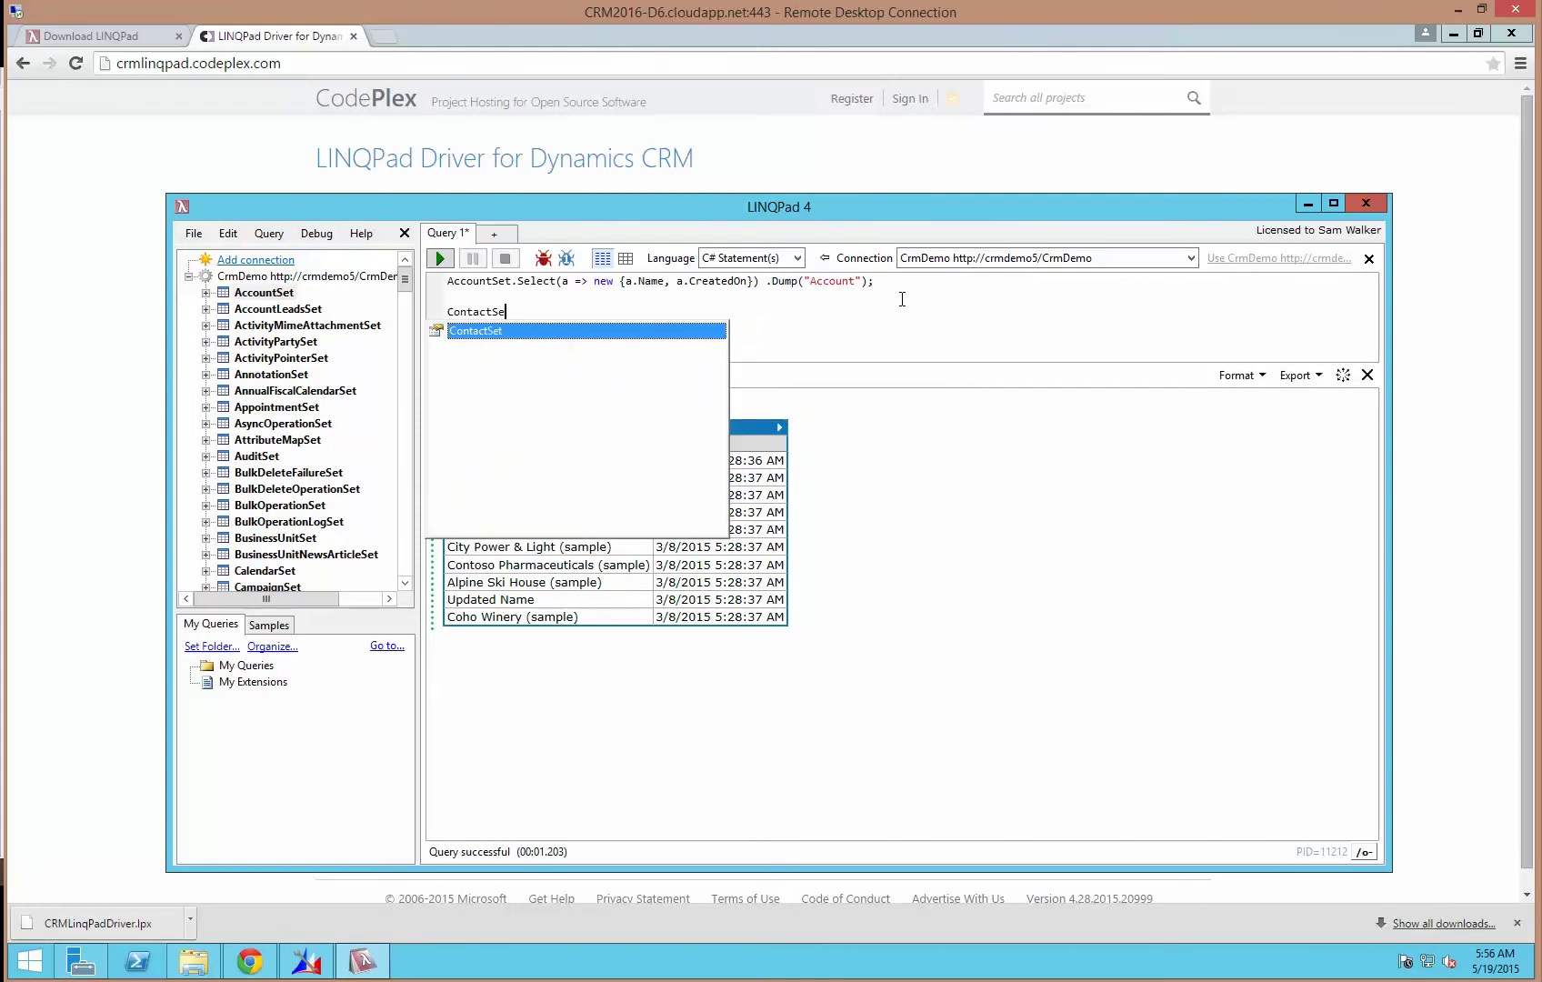
type("t.")
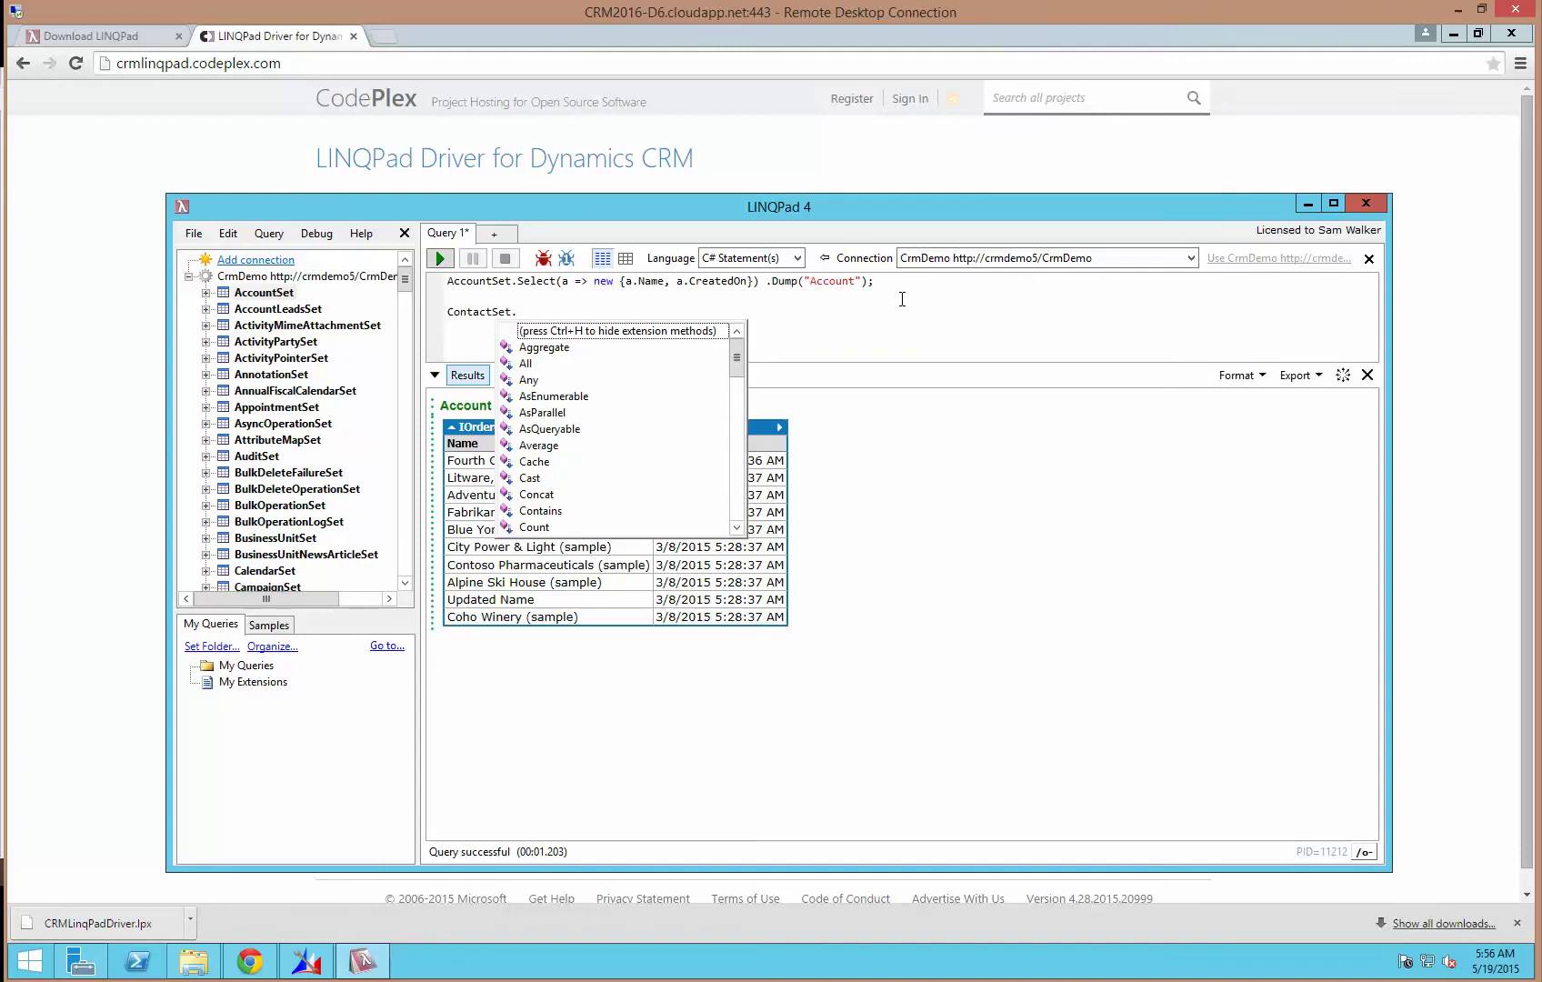
key("shift+Home")
key("BackSpace")
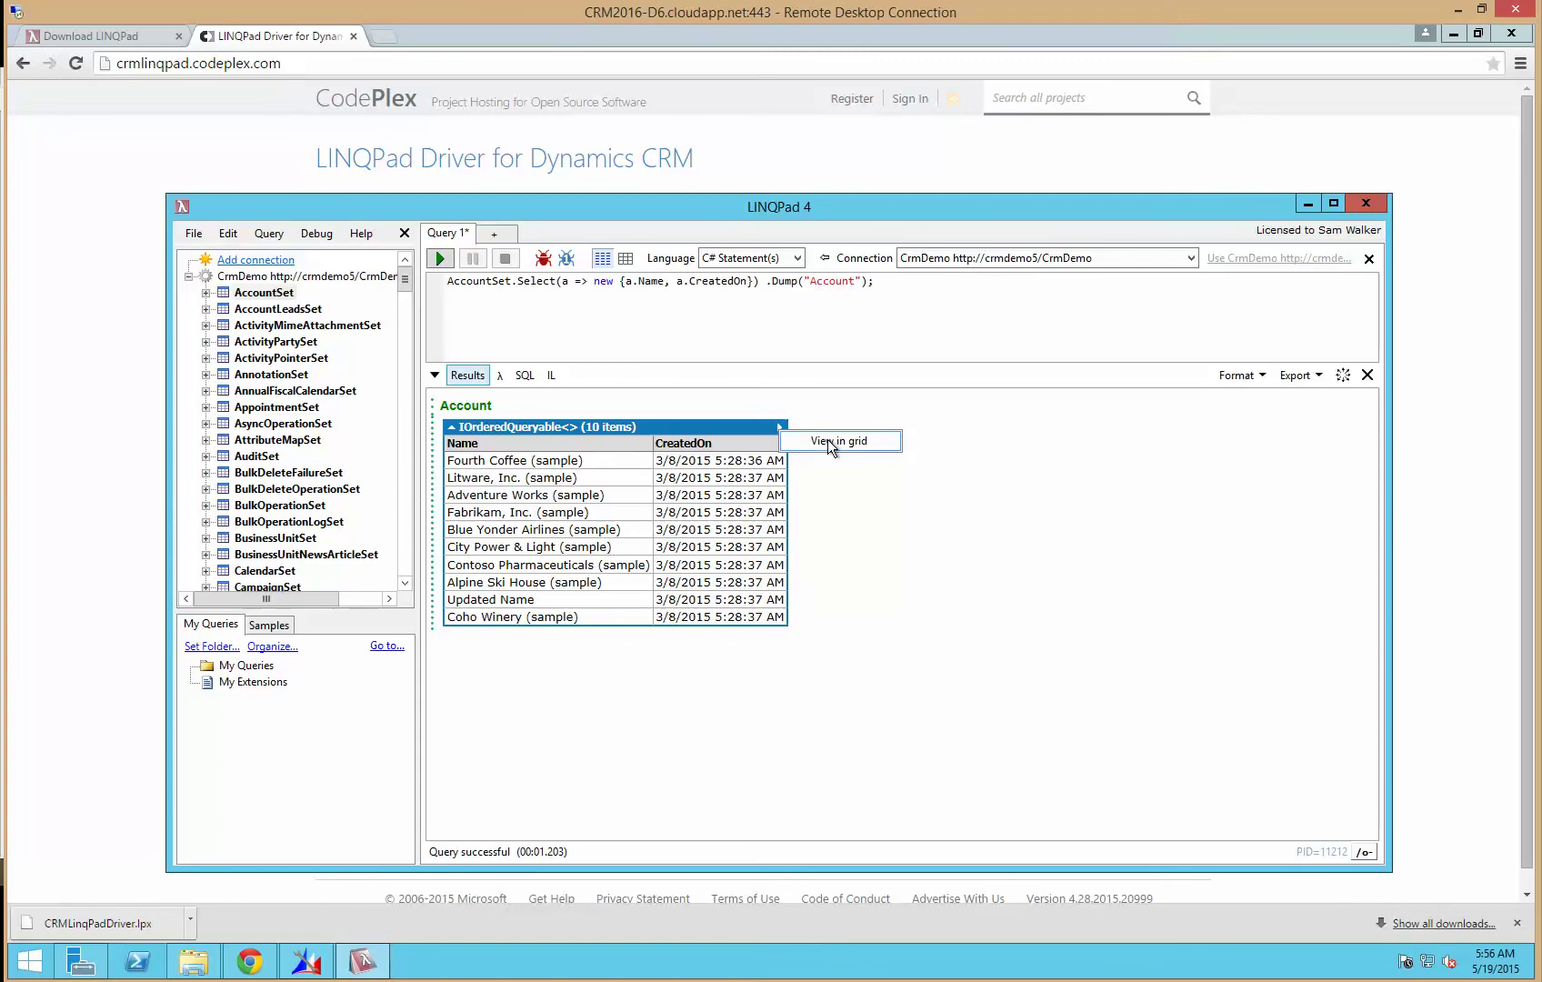
- View the Account results in a data grid and show the Samples query collection
left_click(829, 443)
right_click(626, 450)
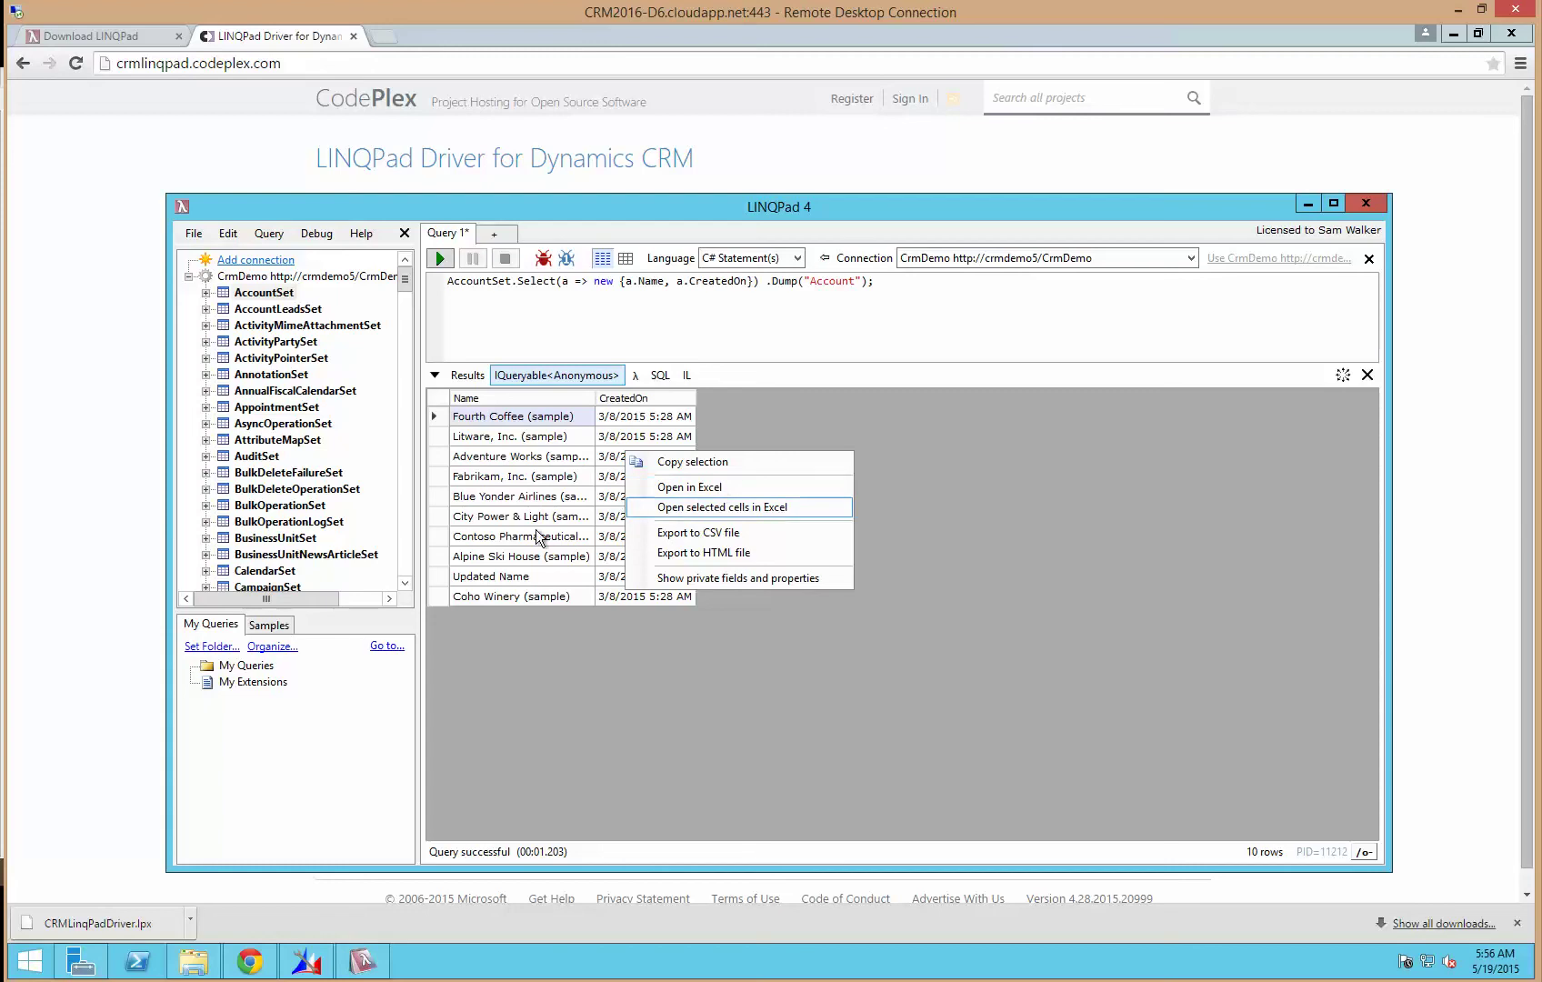
left_click(281, 628)
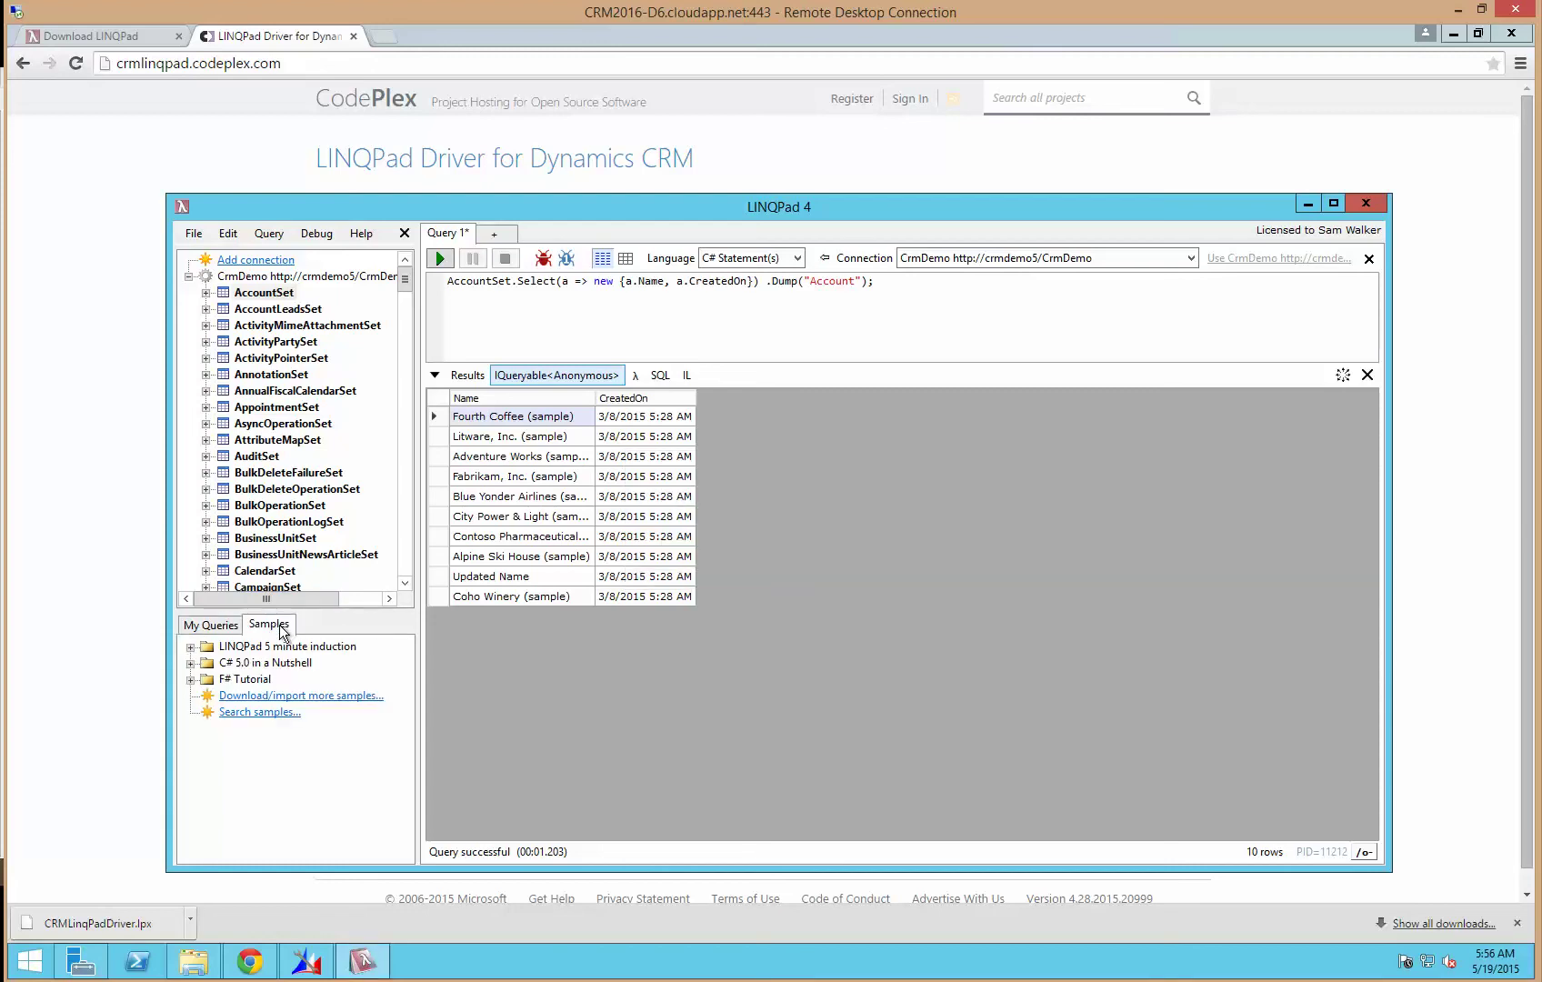